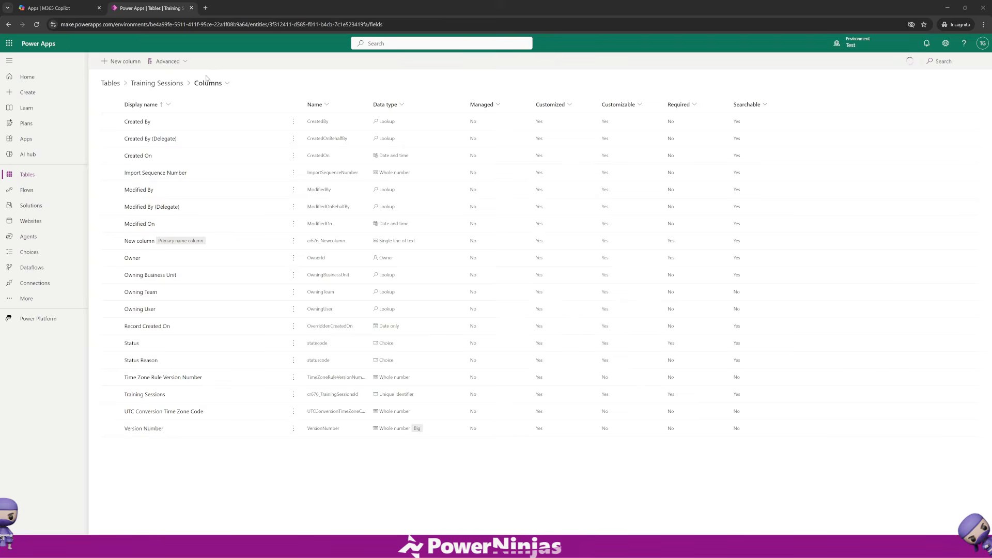
Add a Start Date column to the Training Sessions table with the Date and time type in Date only format.
click(120, 61)
click(801, 169)
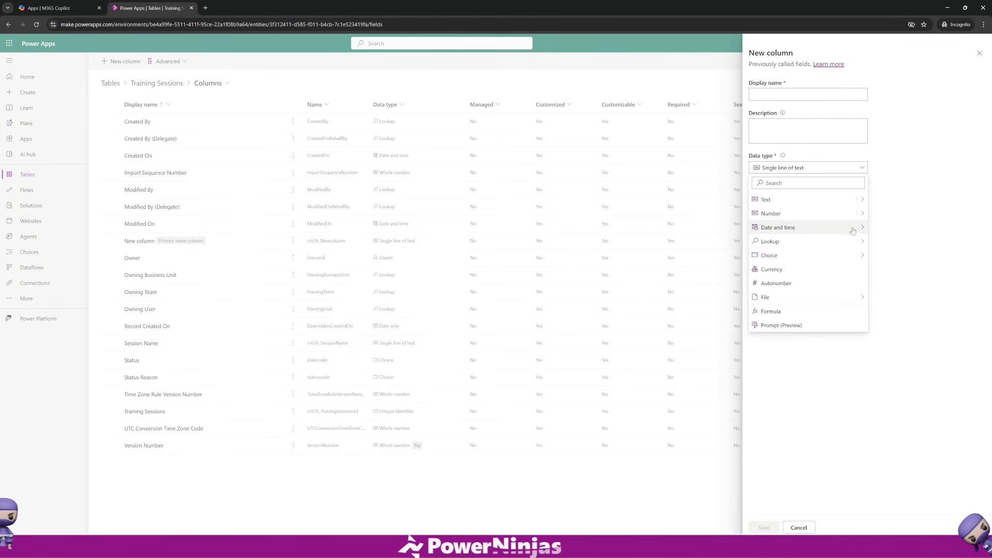
mouse_move(861, 230)
click(884, 243)
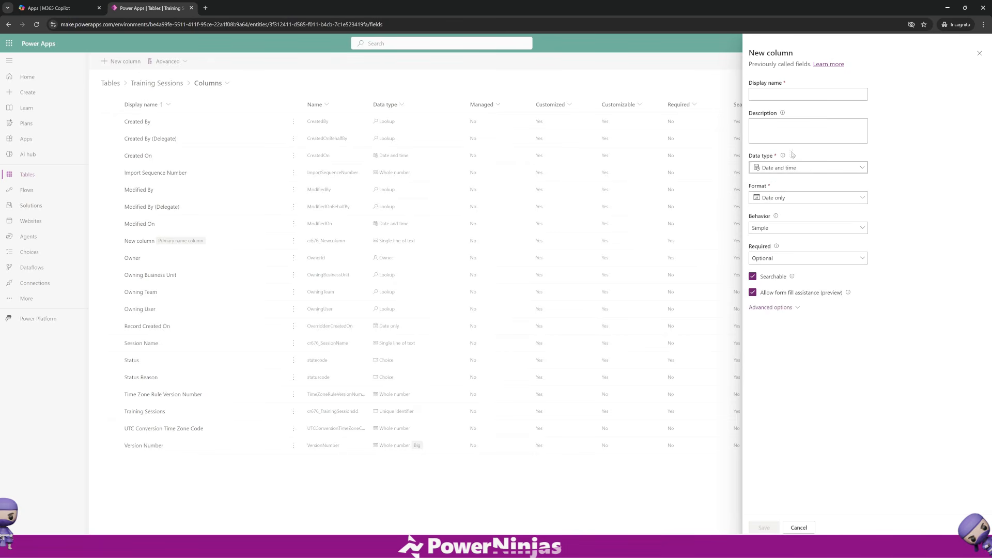
click(779, 93)
text(Start Date)
click(939, 223)
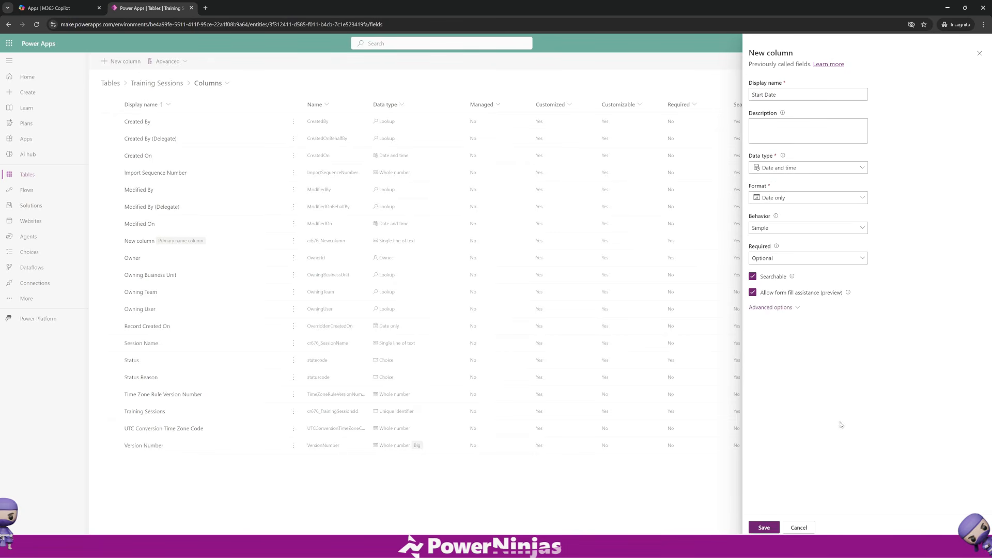
click(768, 528)
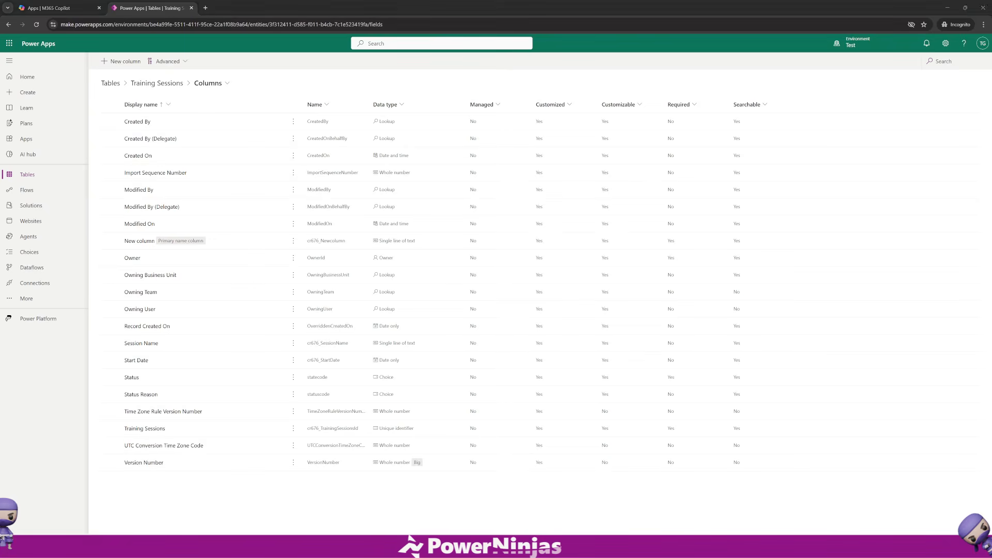
Add a Duration Hours column with the Whole number data type.
click(135, 61)
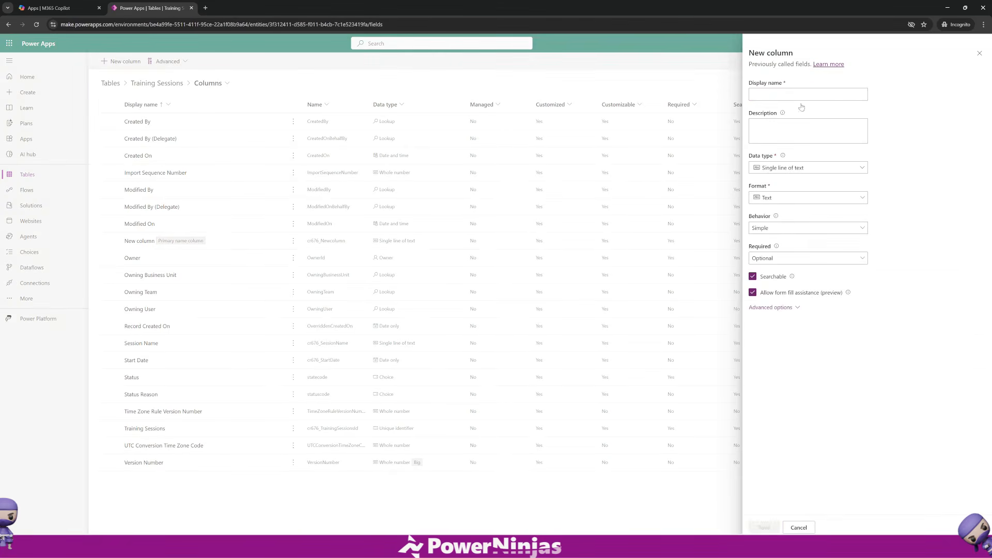
text(Duration Hours)
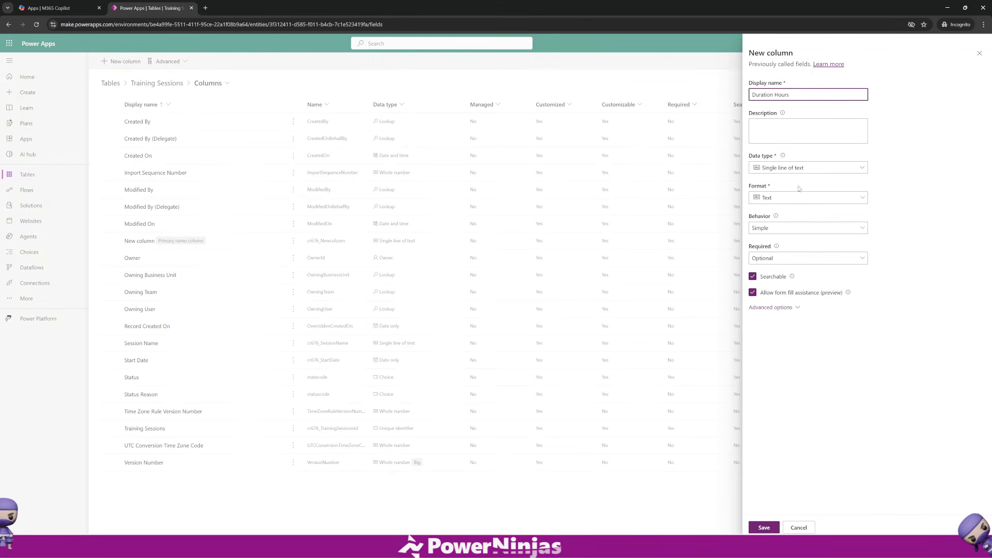
click(798, 170)
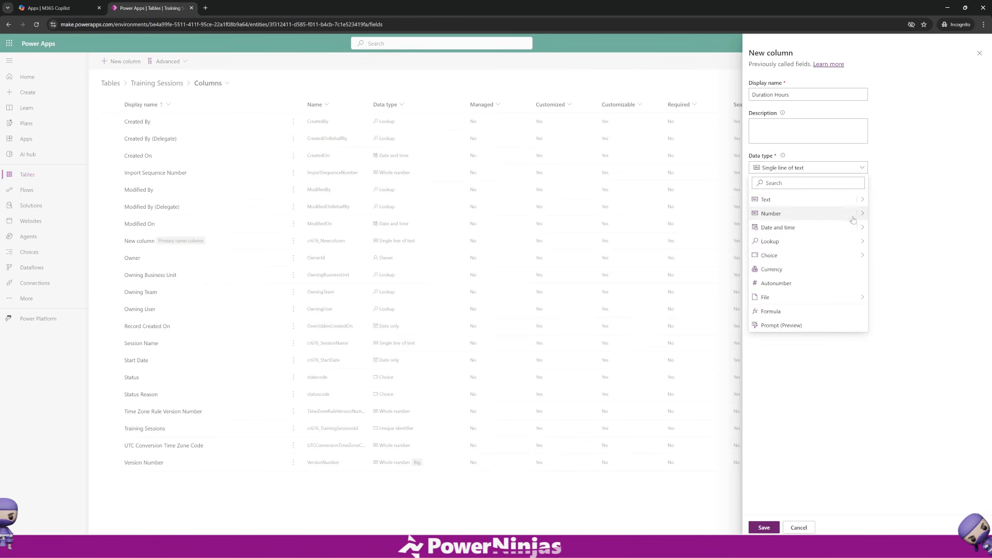
click(835, 215)
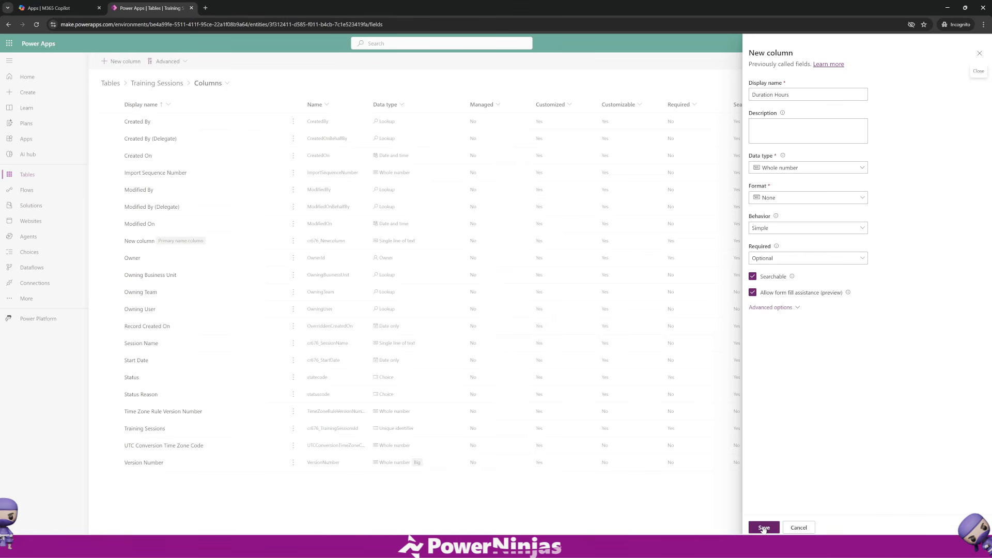
click(763, 528)
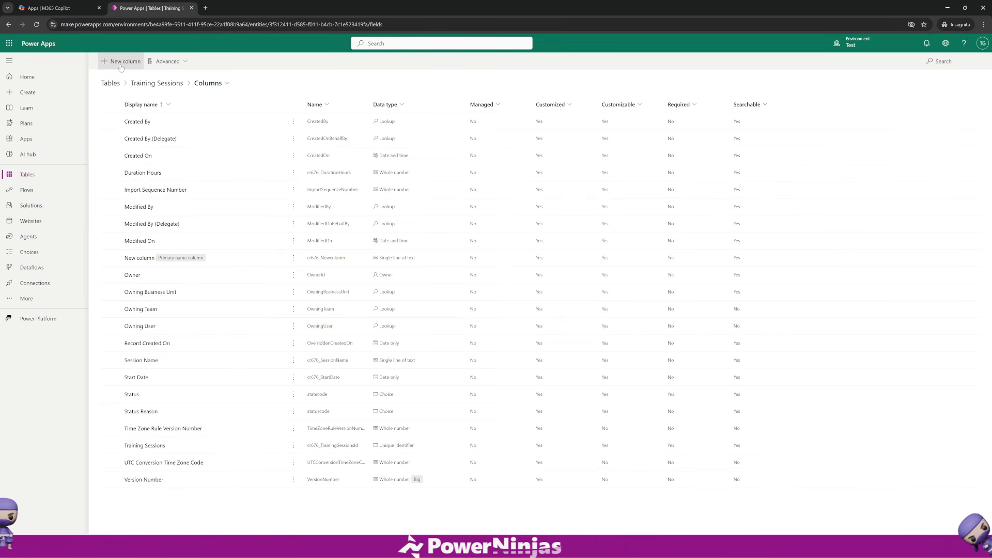
Add an Is Online column with the Yes/no data type.
click(121, 62)
text(Is Online)
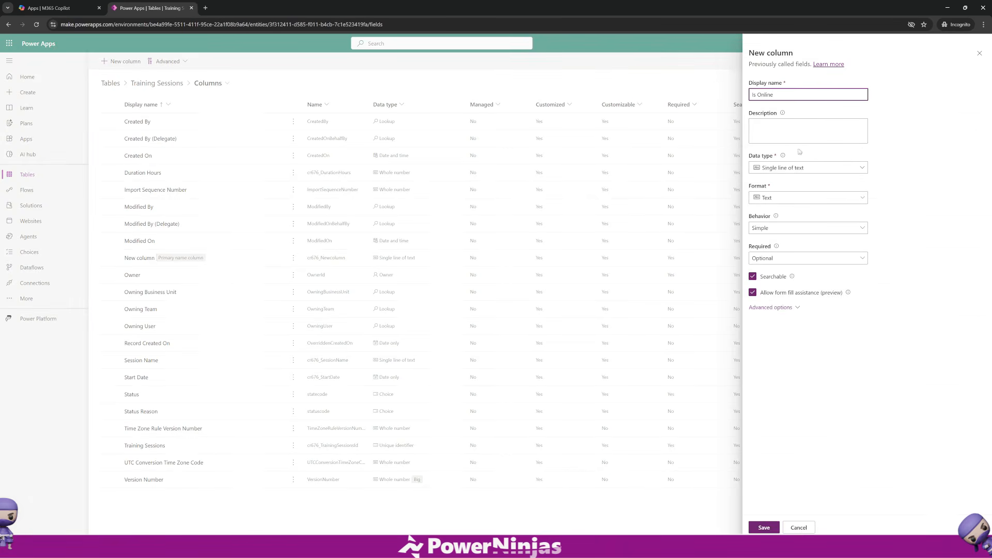
click(801, 167)
mouse_move(827, 255)
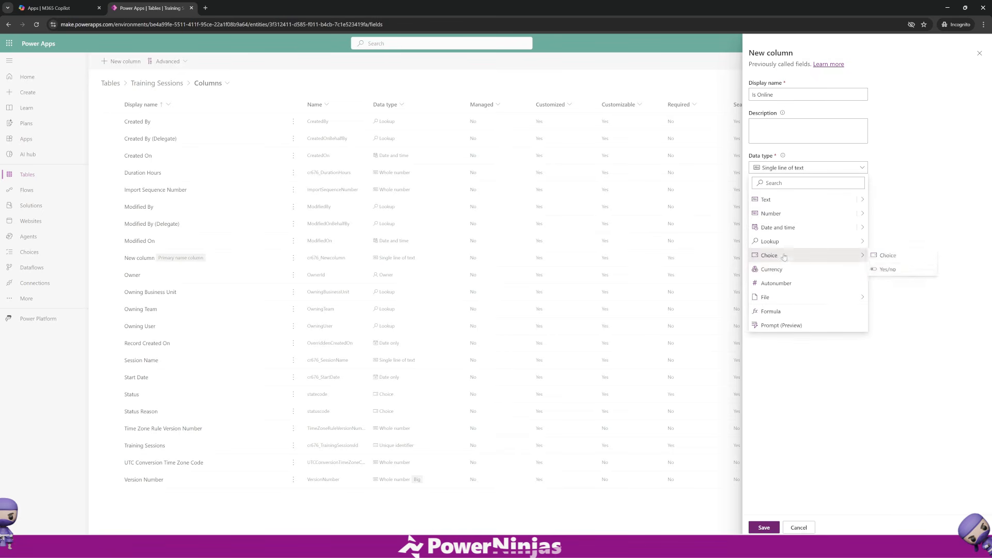
click(883, 271)
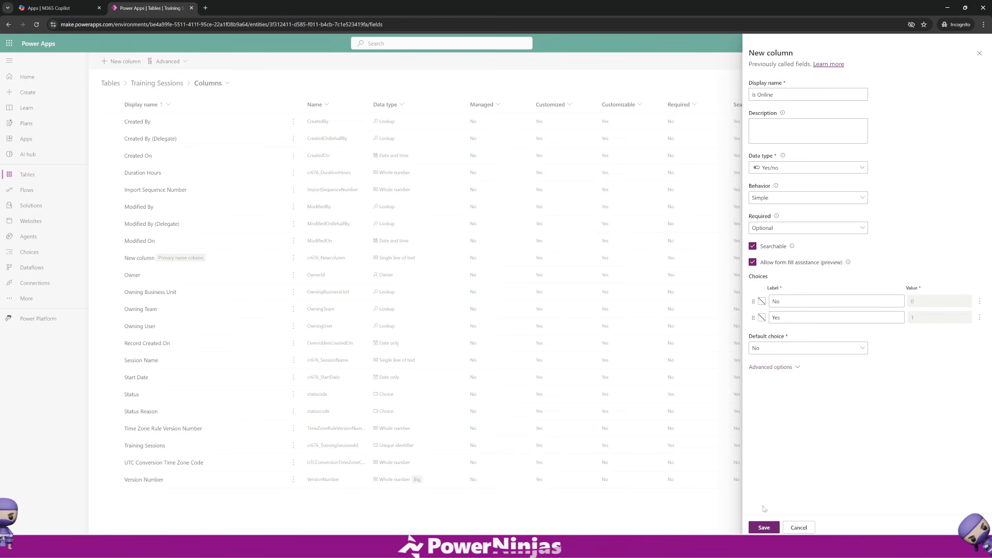
click(764, 527)
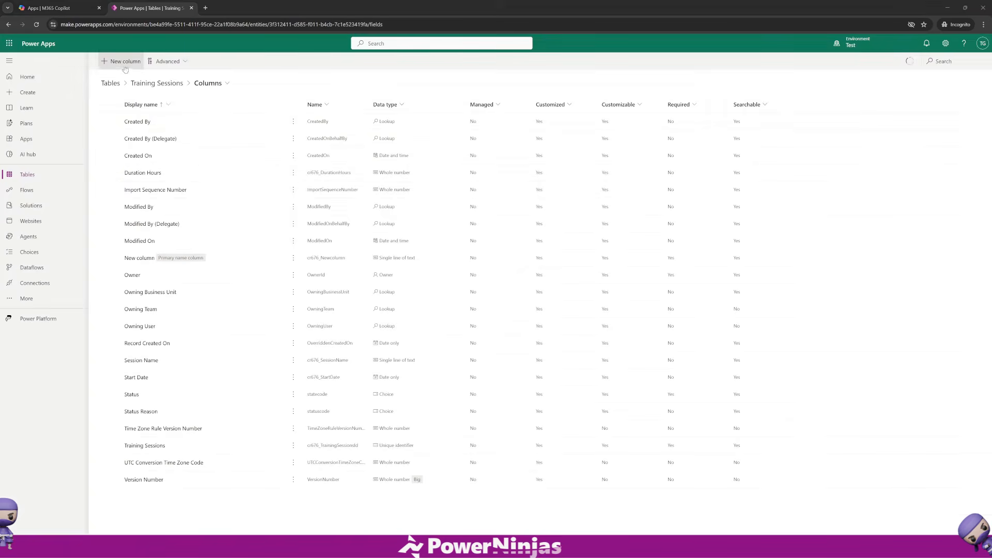
Add a Choice Level column as a local Choice with options Beginner, Intermediate and Advanced.
click(121, 61)
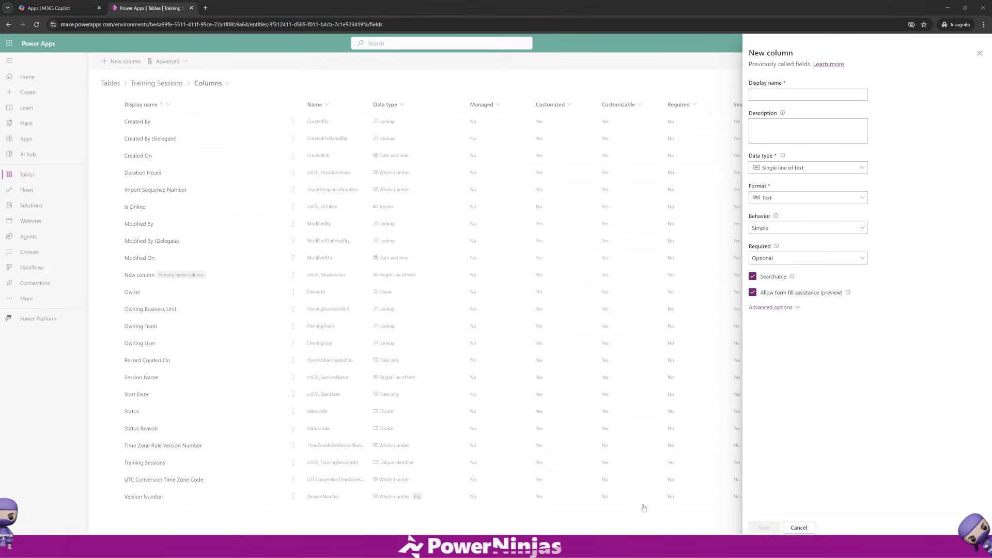
click(781, 94)
text(Choice Level)
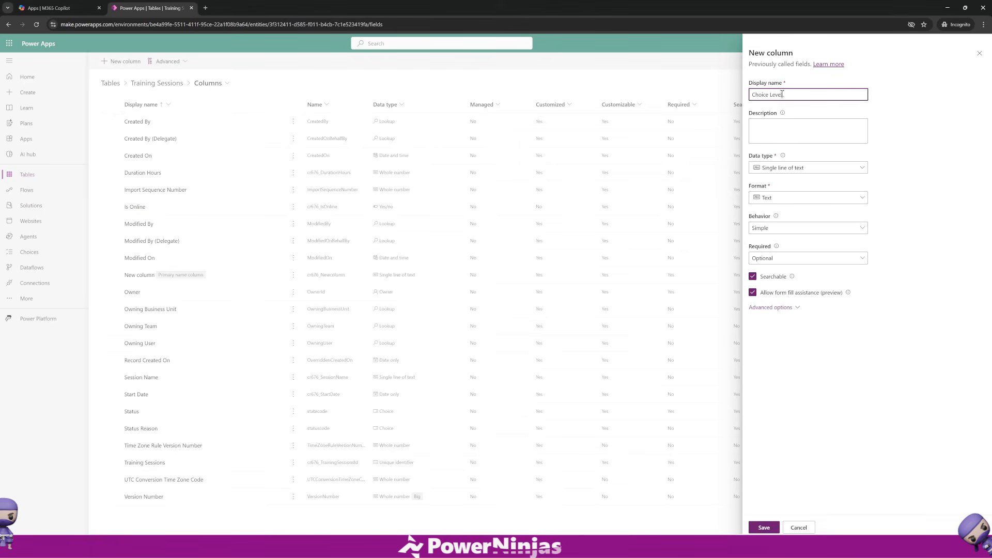
click(795, 171)
mouse_move(820, 257)
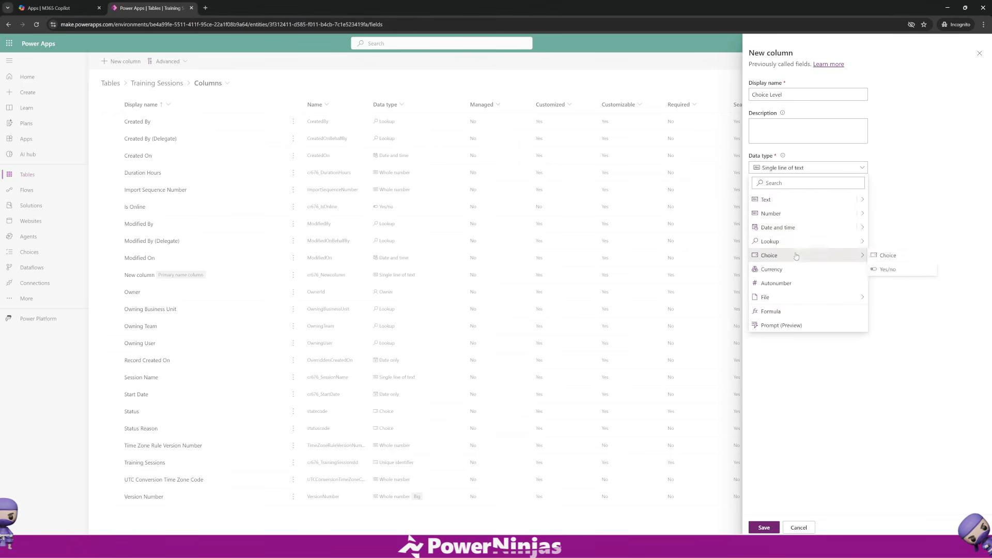
click(888, 255)
click(761, 331)
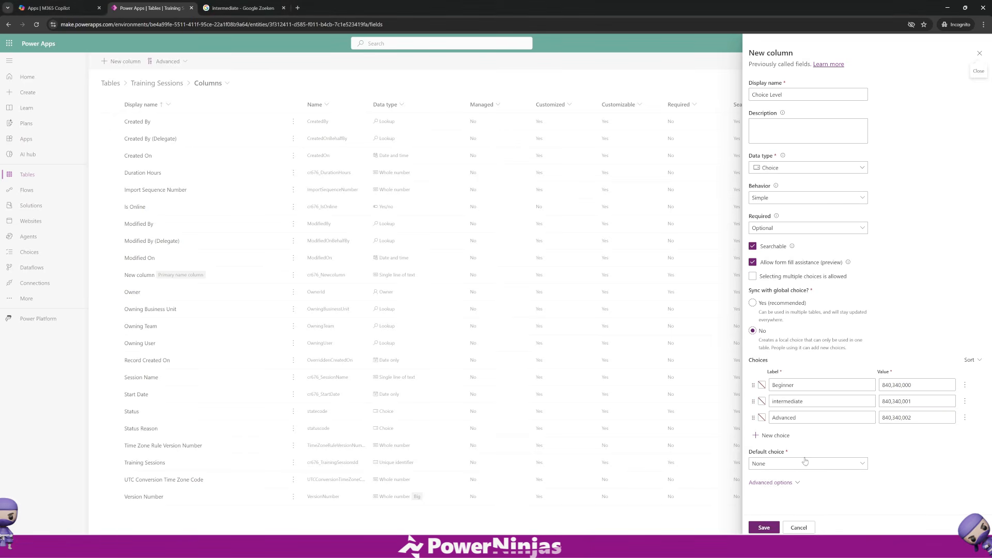
click(773, 523)
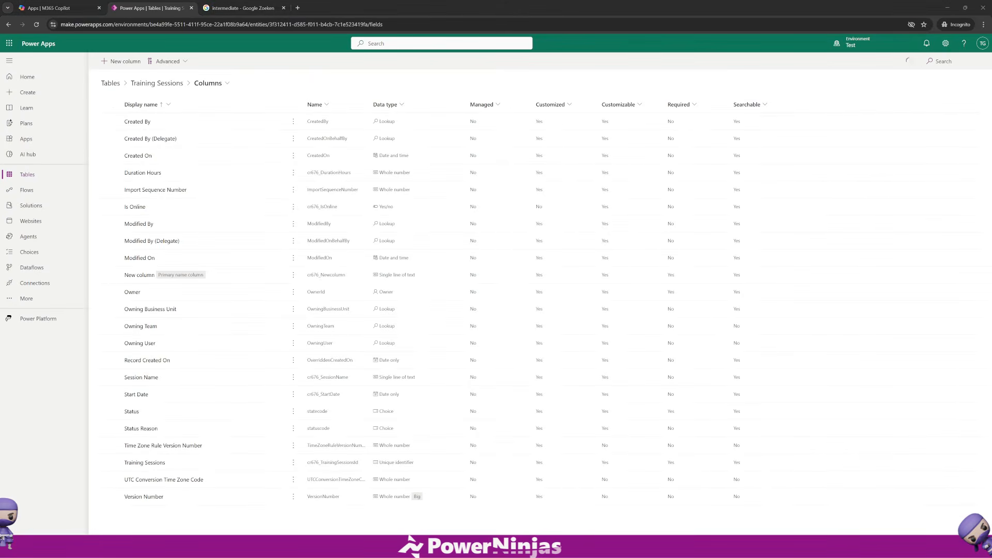
Add a Trainer lookup column related to the Contact table.
click(120, 61)
text(Trainer)
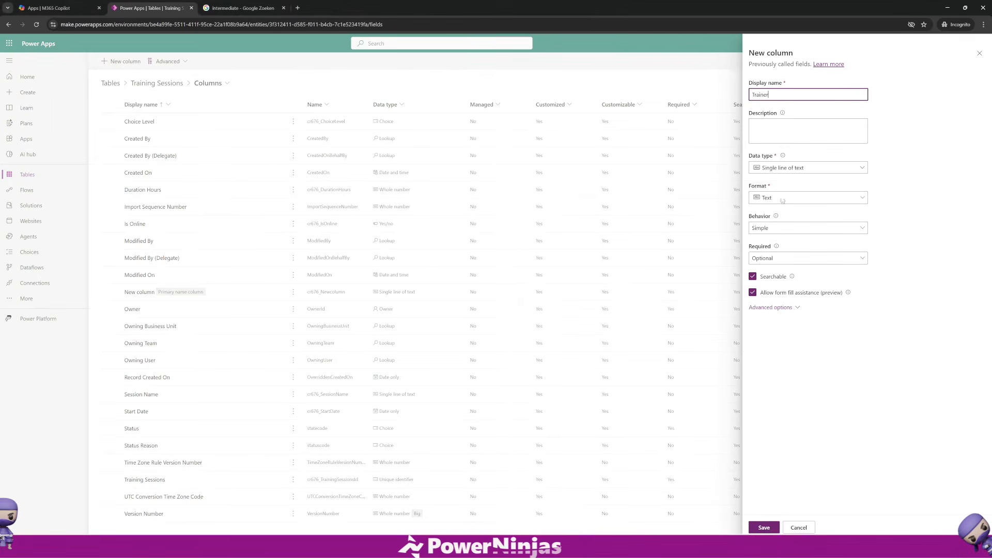
click(793, 171)
mouse_move(808, 242)
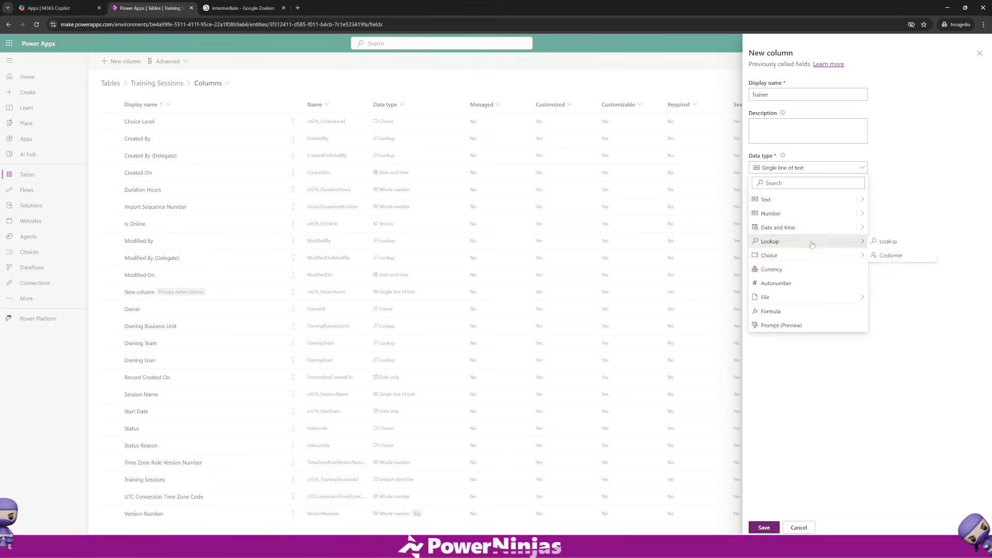
click(884, 242)
click(786, 258)
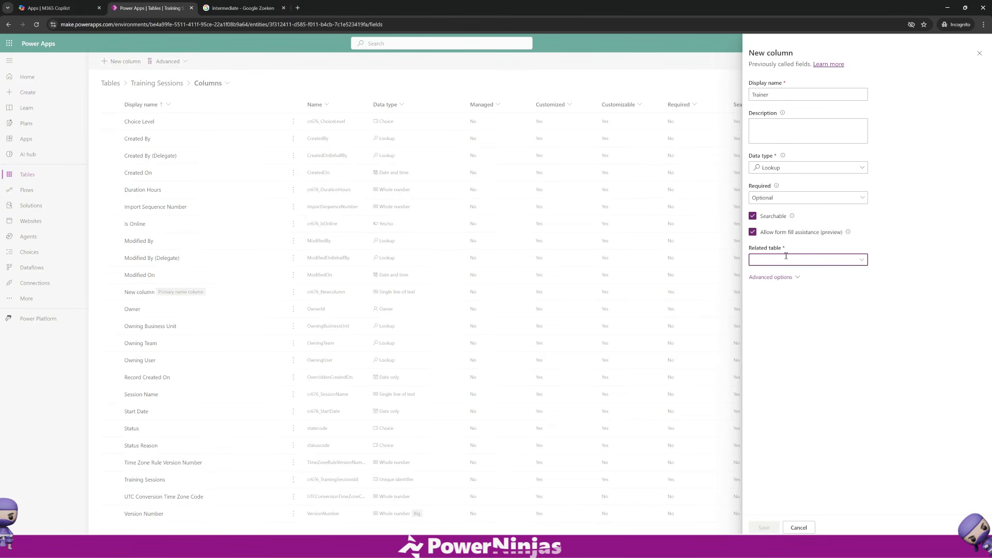
text(cont)
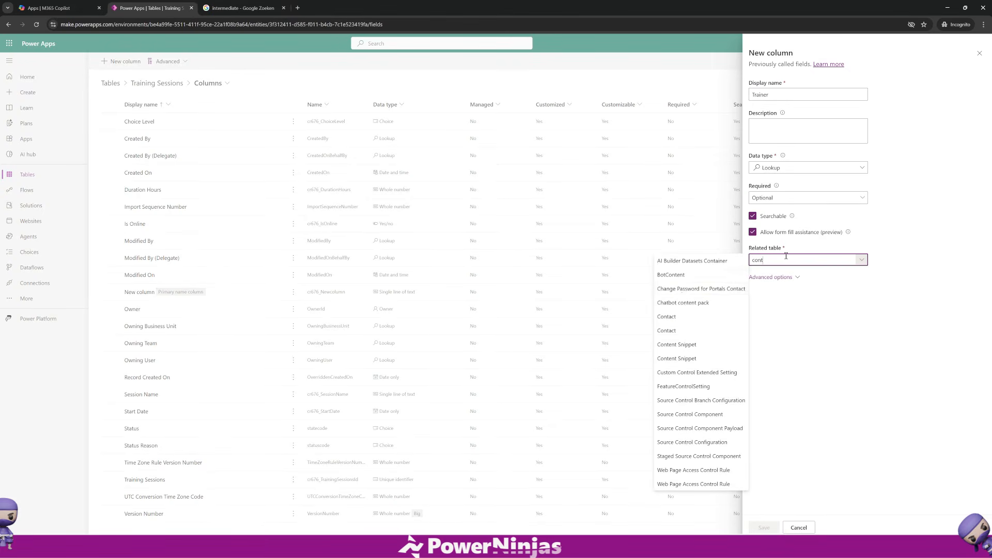
click(680, 323)
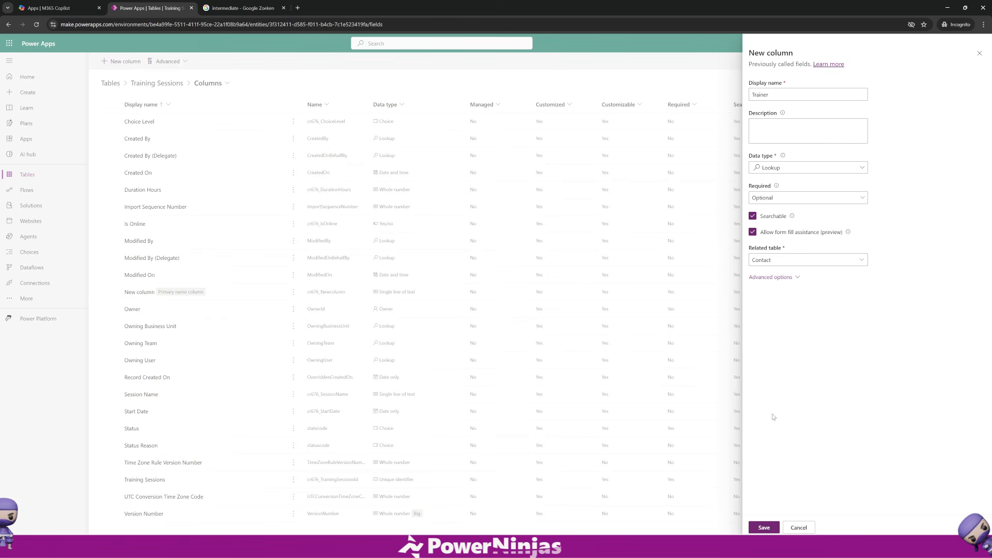
click(763, 528)
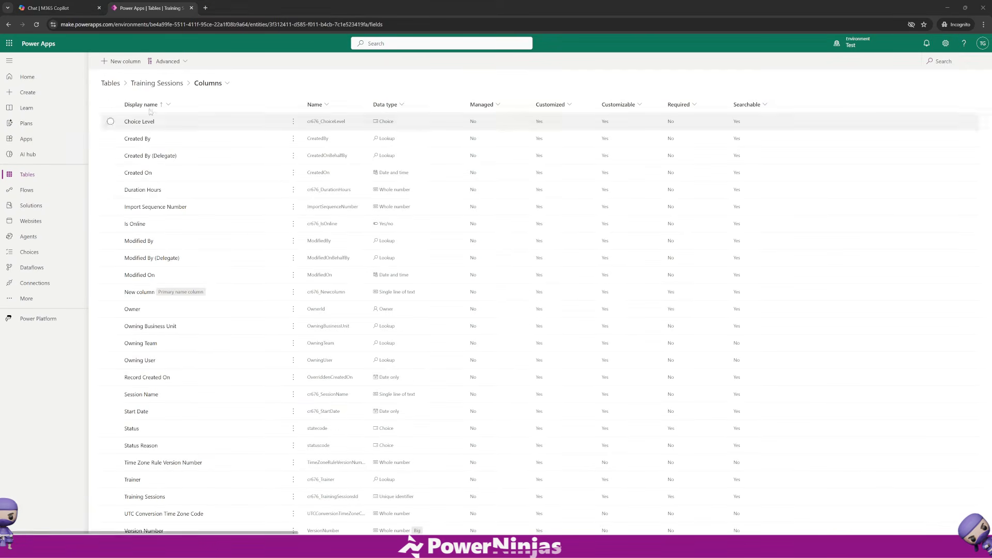
Return to the Training Sessions table overview and open its forms list.
click(142, 87)
click(142, 85)
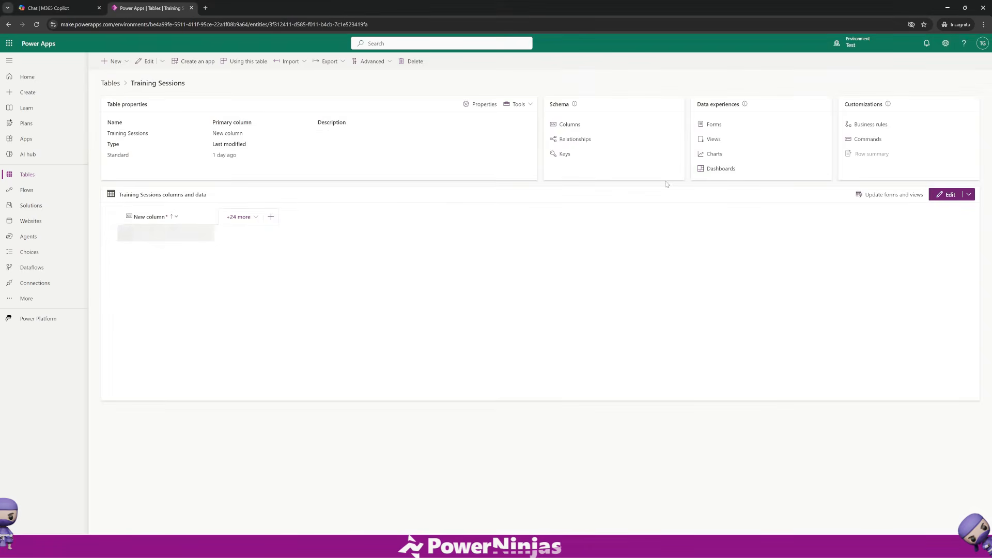
click(720, 127)
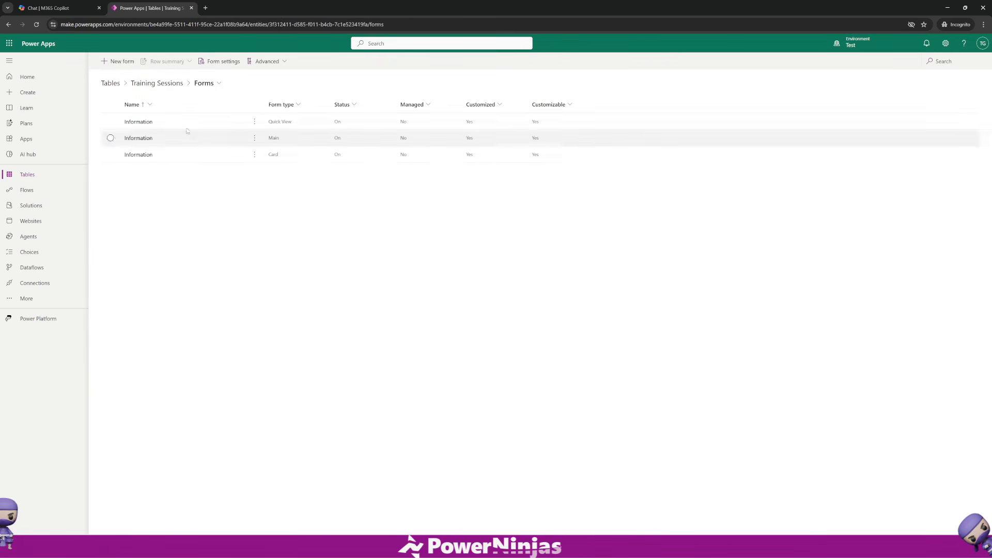
Open the Training Sessions table's views list and go back to the table overview.
click(174, 88)
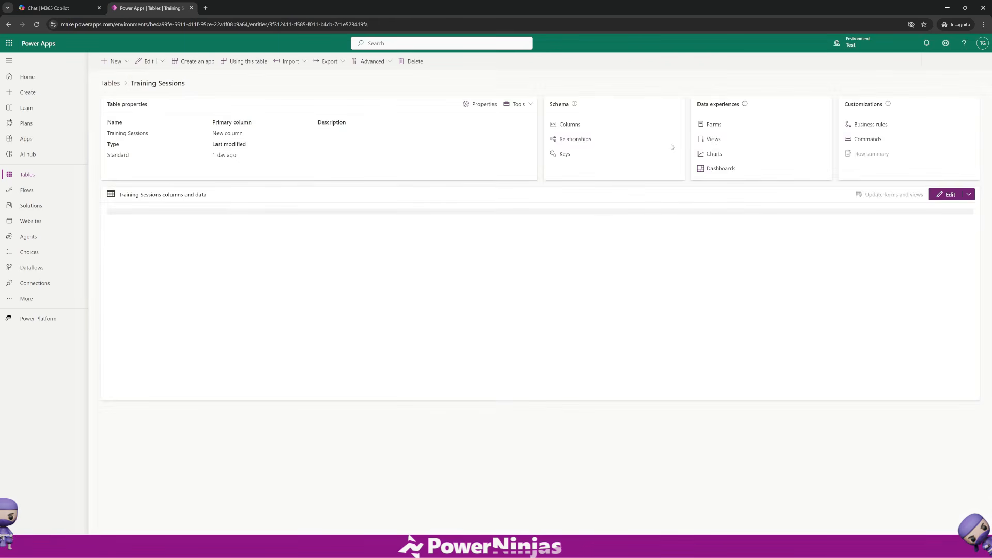
click(714, 140)
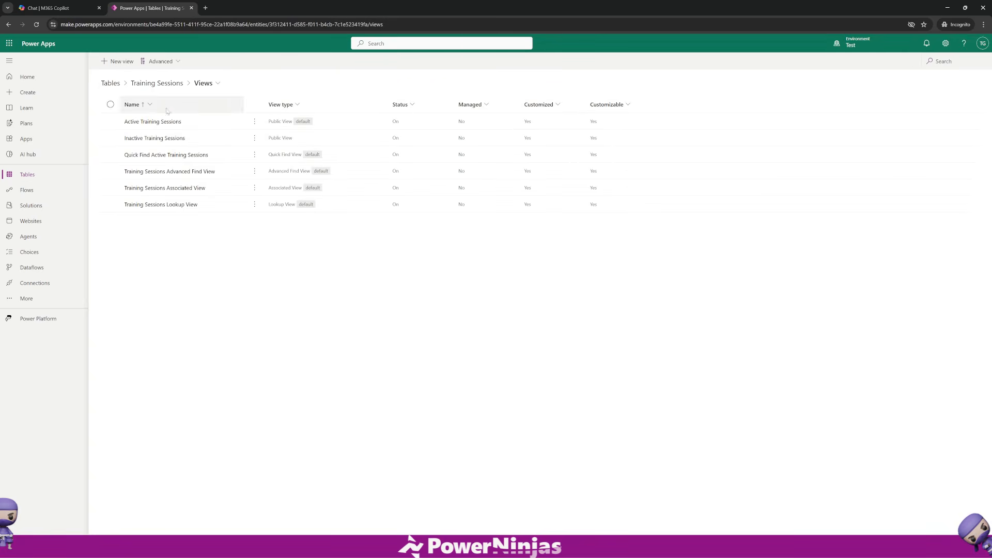
click(158, 87)
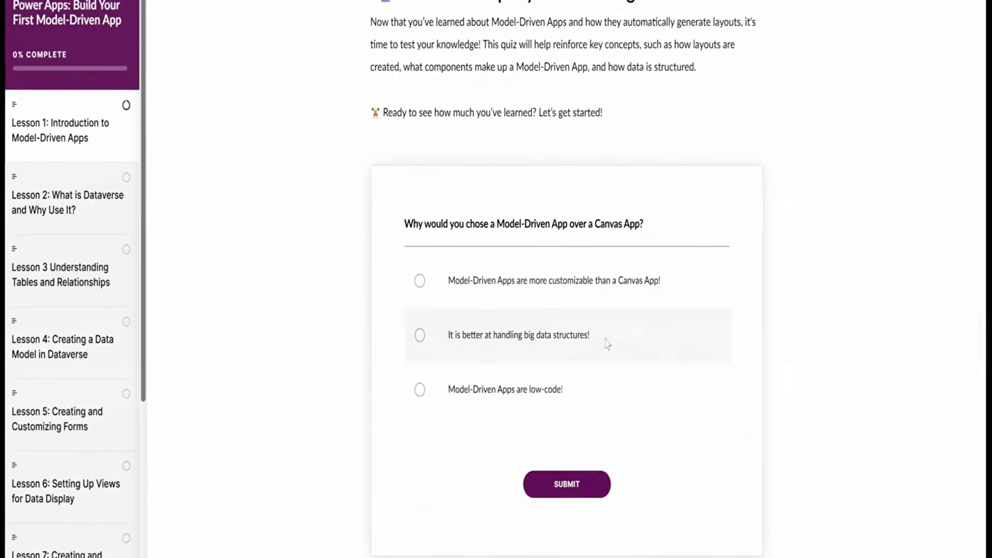
click(609, 343)
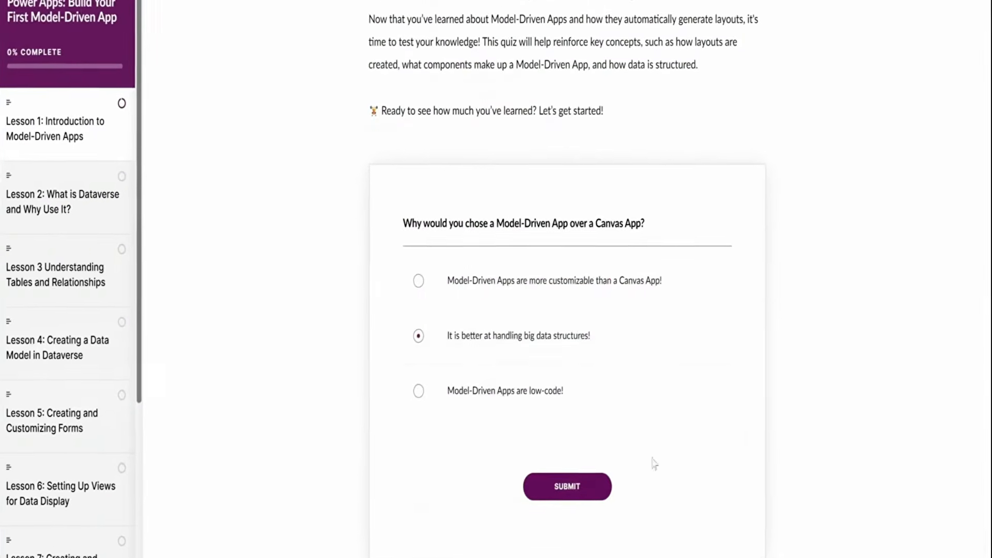
click(595, 492)
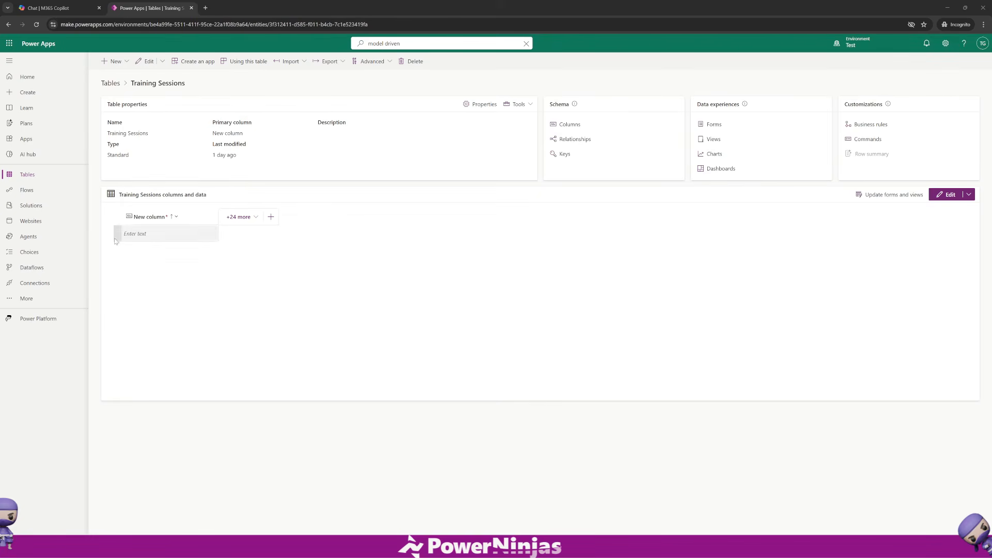
Create a new solution named Training Management using the CDS Default Publisher.
click(31, 206)
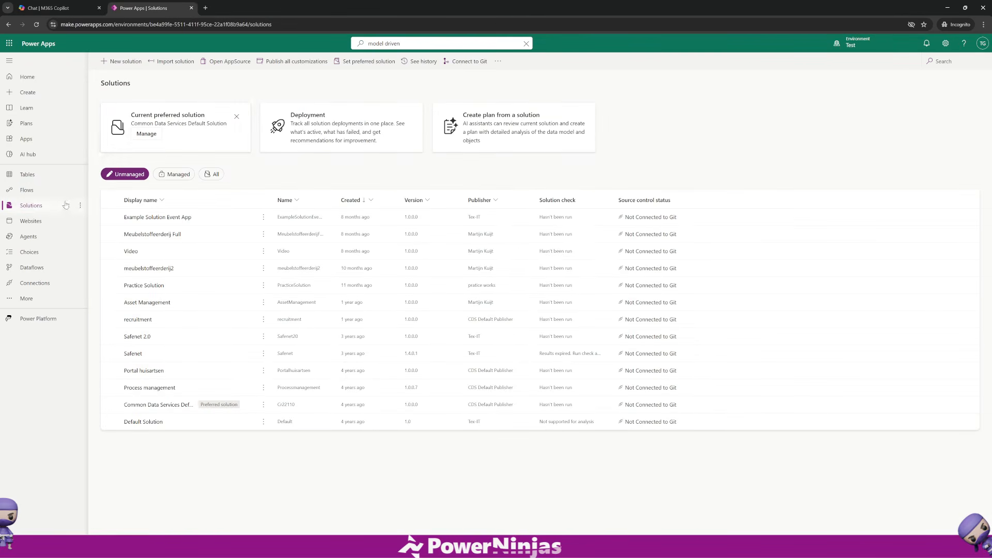
click(122, 61)
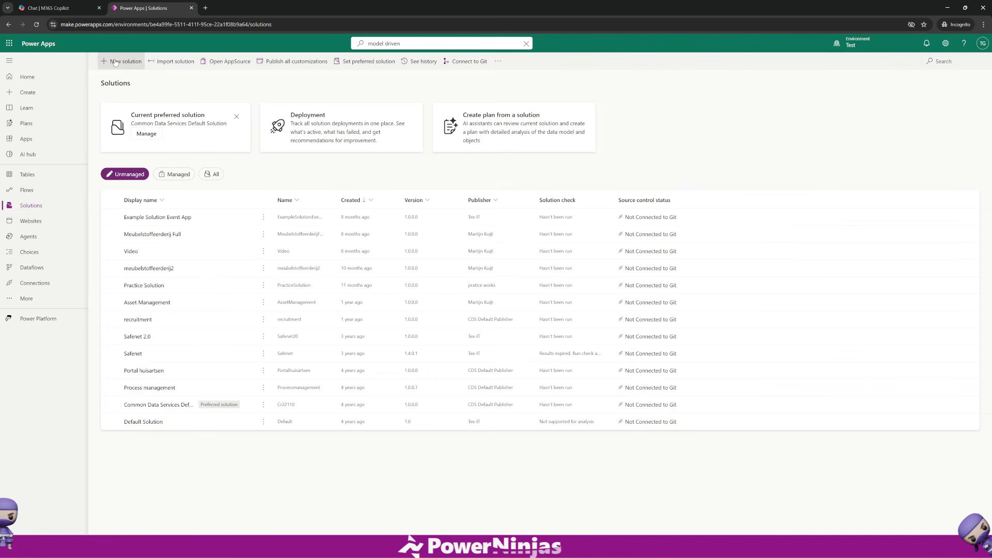
click(878, 77)
text(Training Mana)
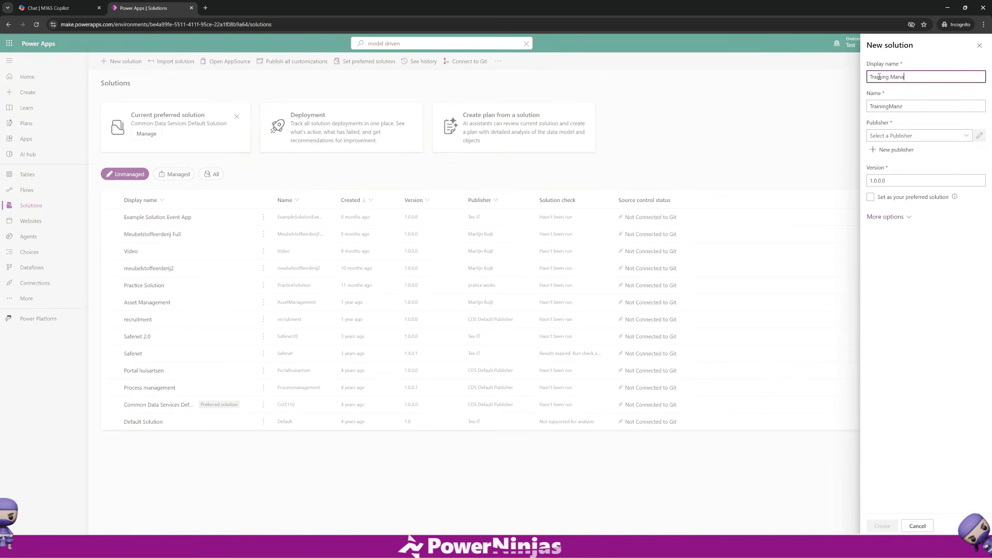
text(gement)
click(929, 135)
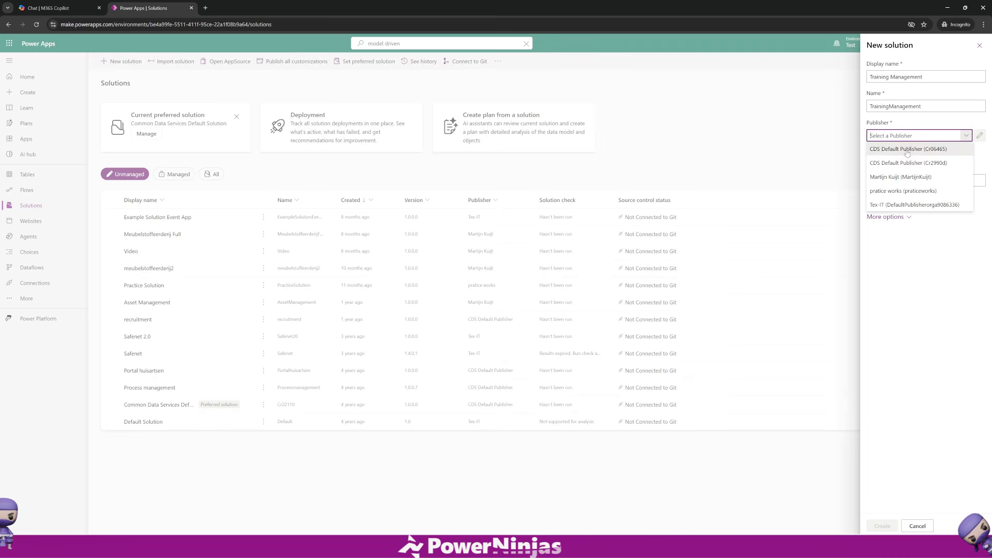
click(907, 150)
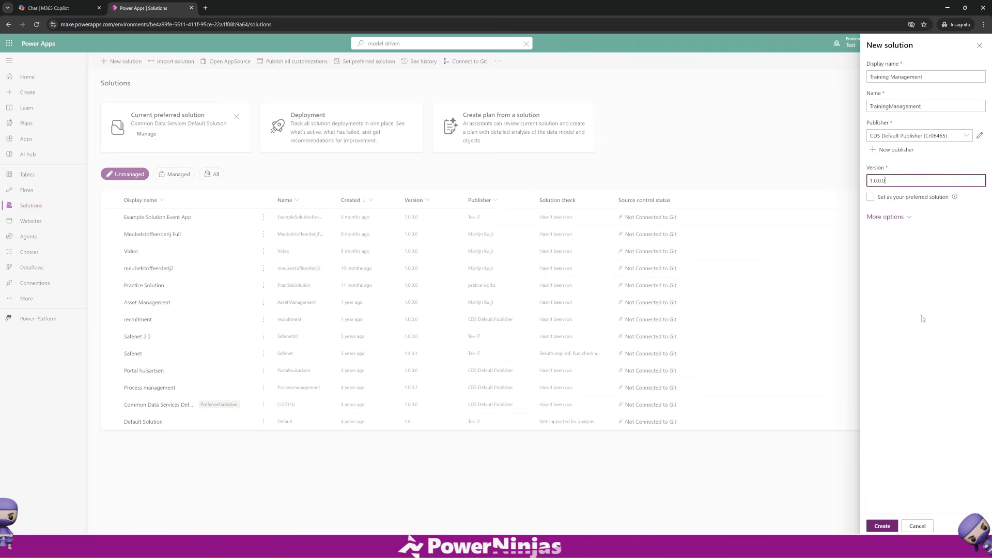
click(884, 526)
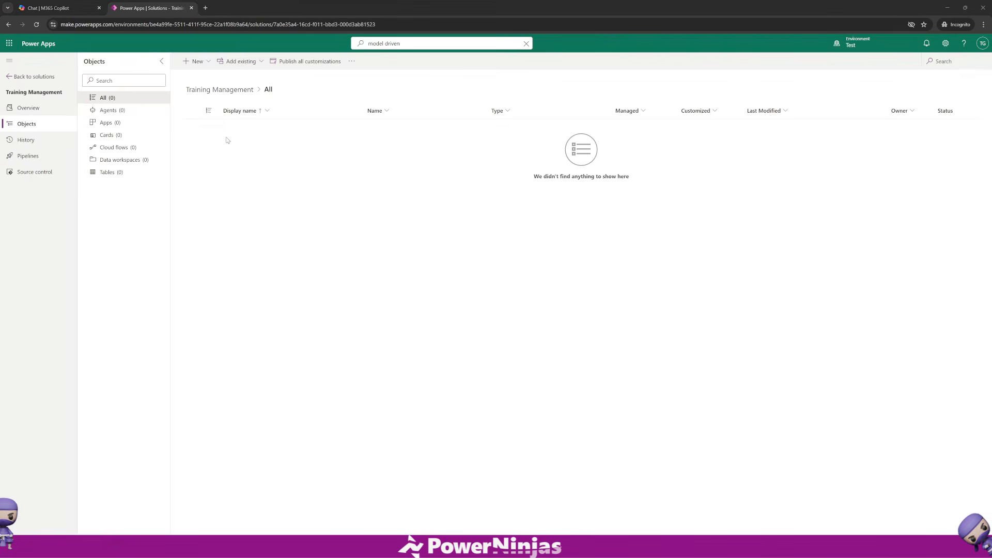
Create a new model-driven app named Training Management inside the solution.
click(195, 61)
mouse_move(206, 92)
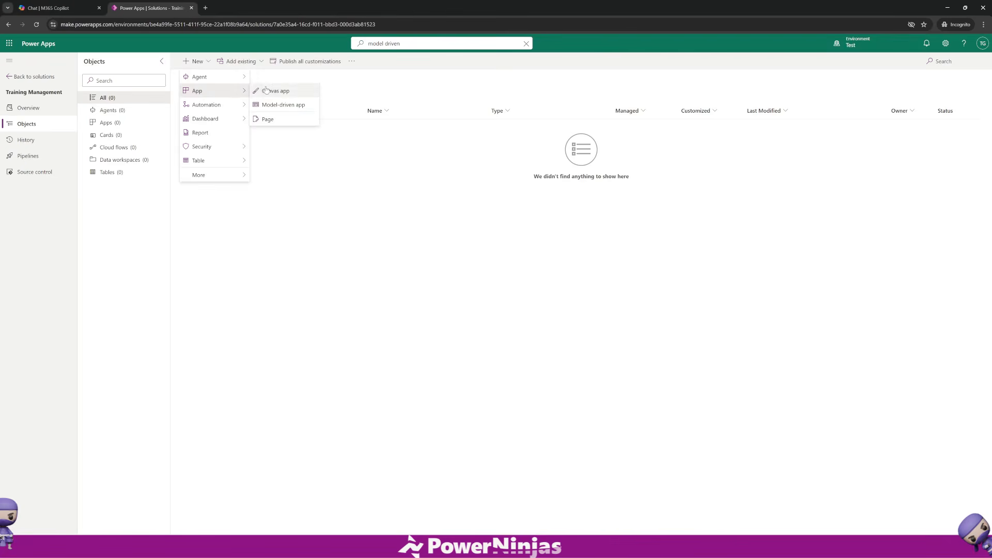
click(269, 105)
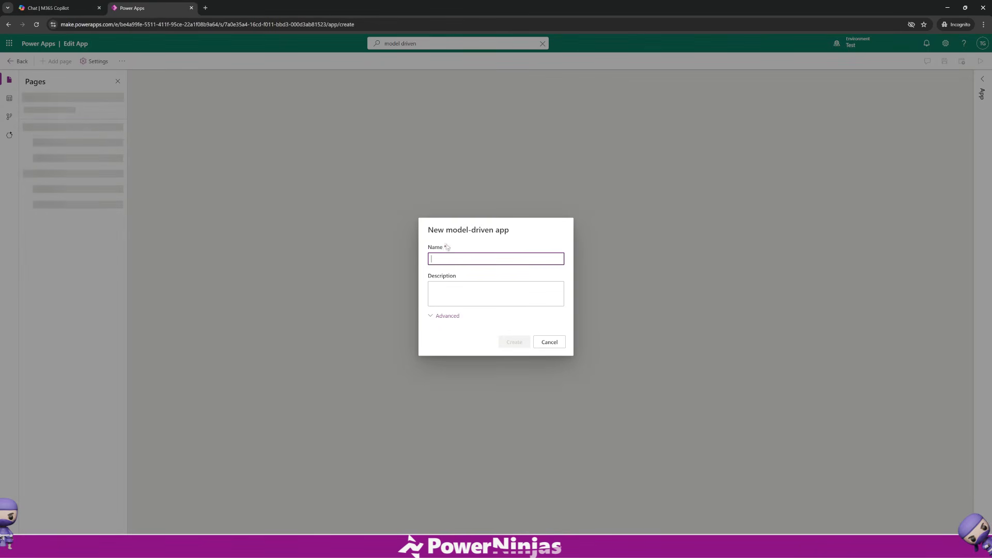
text(Training Management)
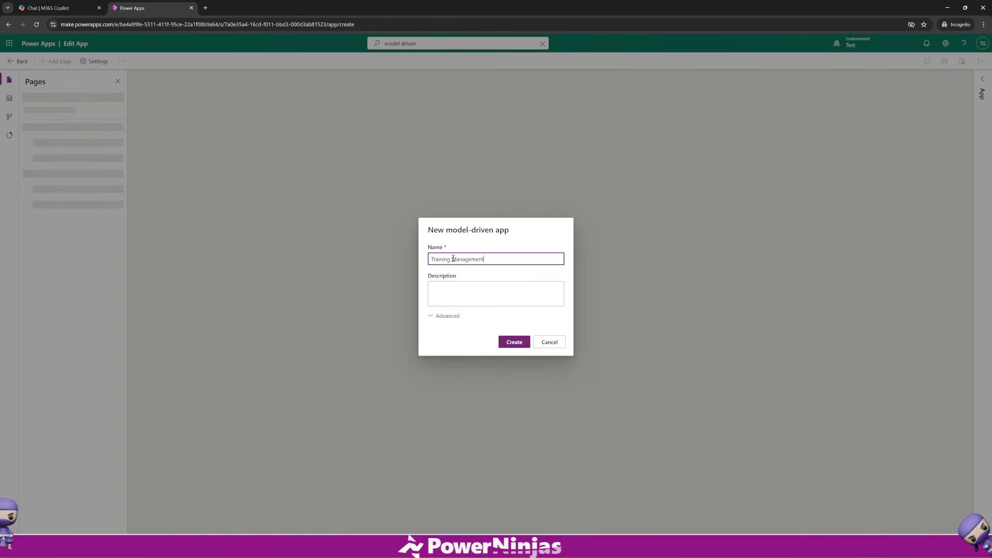
click(510, 342)
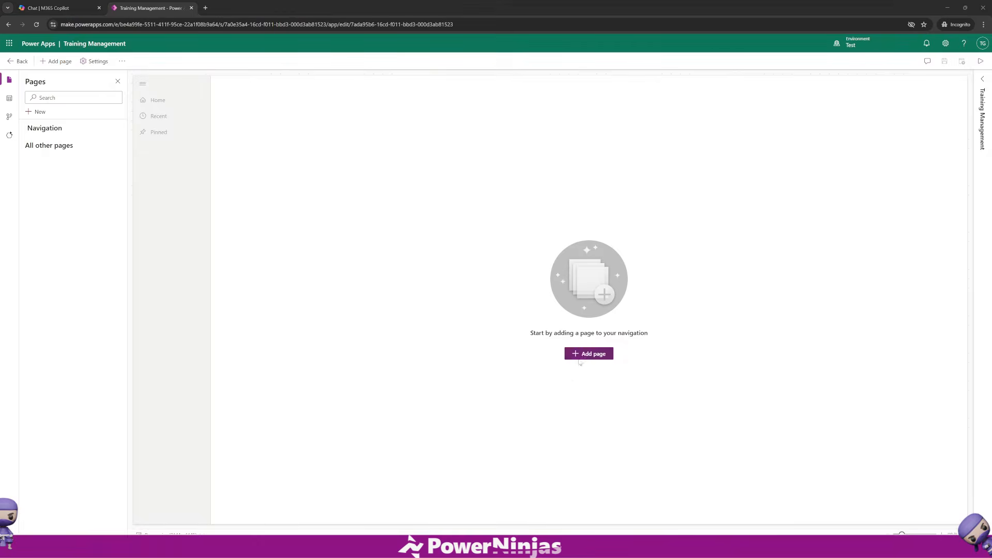
Add a Dataverse table page for the Training Sessions table to the app.
click(582, 355)
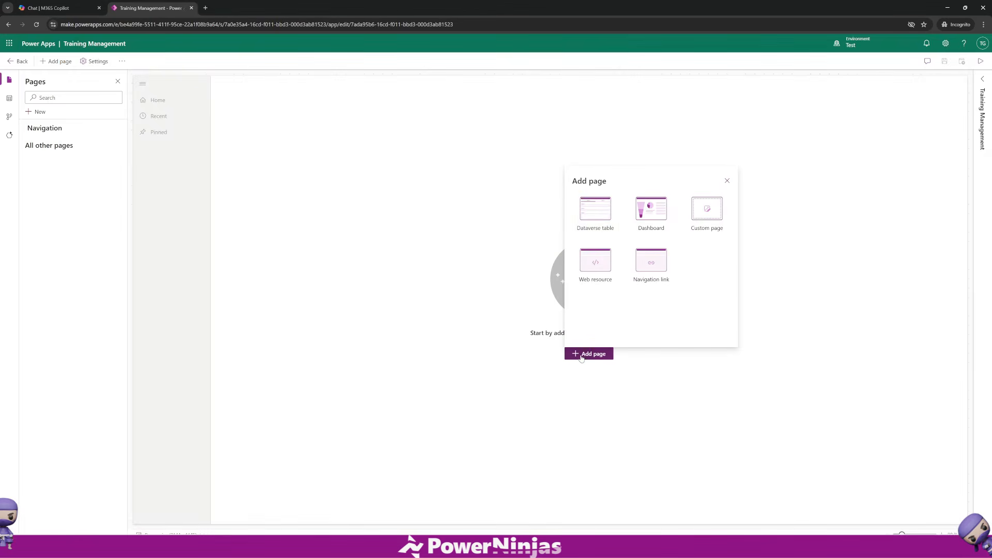
click(594, 211)
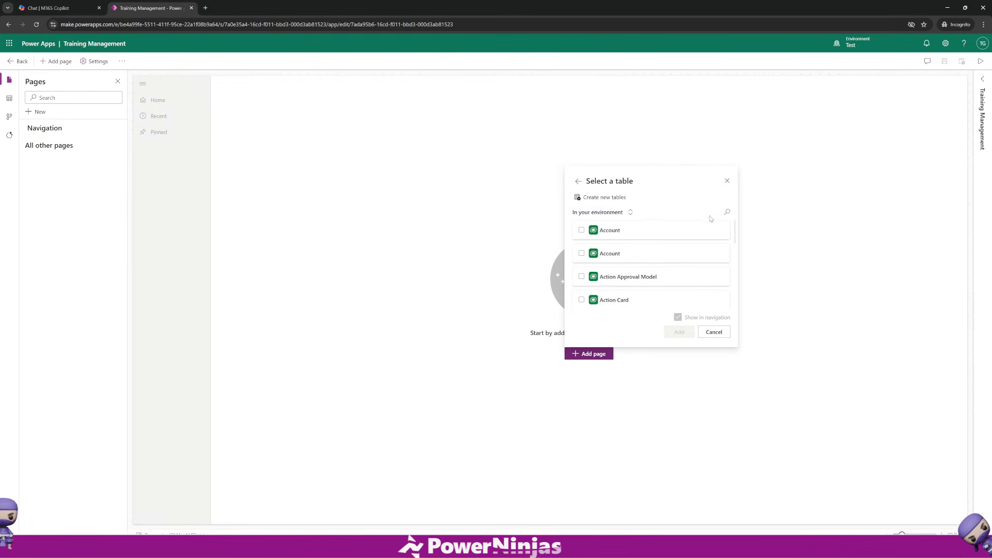
click(727, 214)
text(training)
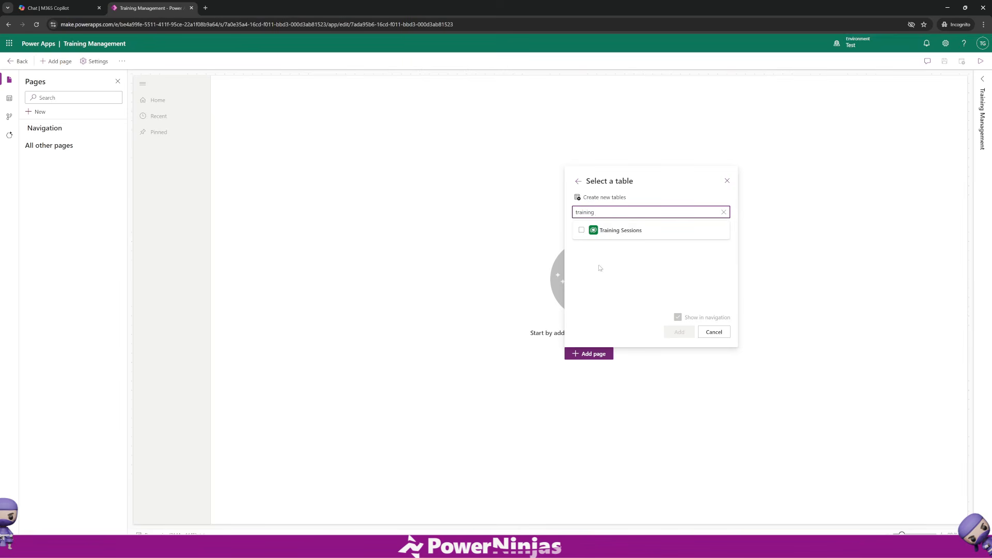
click(581, 230)
click(679, 333)
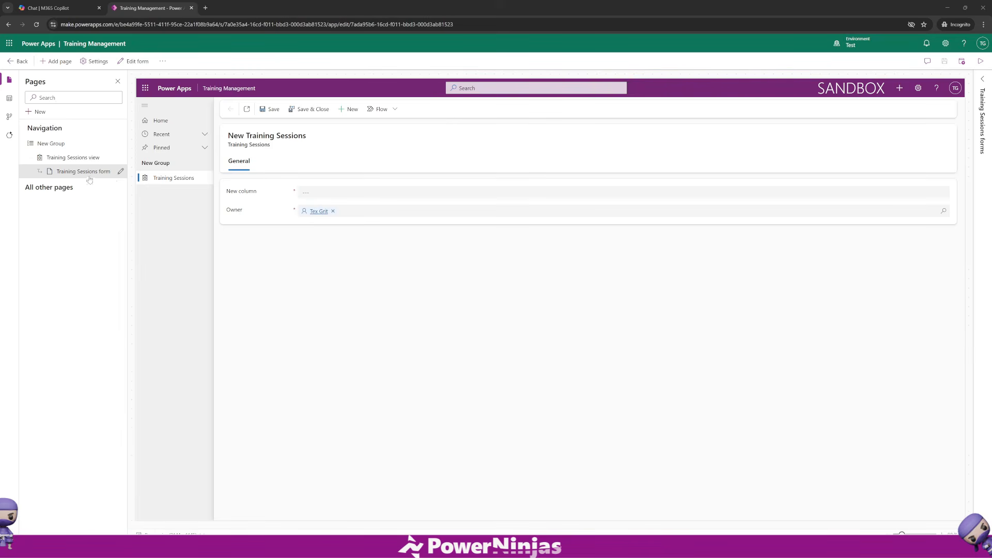
Edit the Training Sessions form, adding Session Name, Start Date, Is Online, Trainer and Duration Hours fields.
click(121, 172)
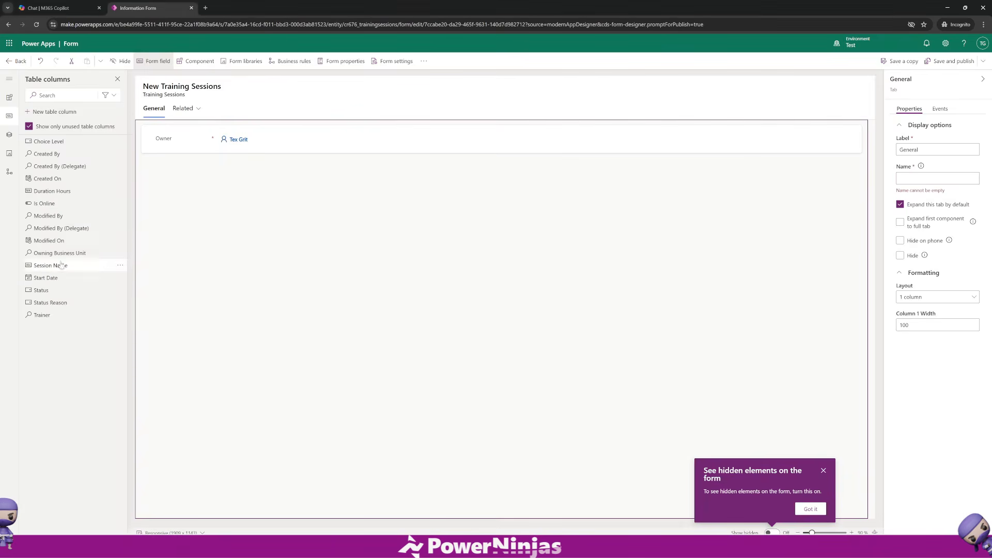
click(60, 265)
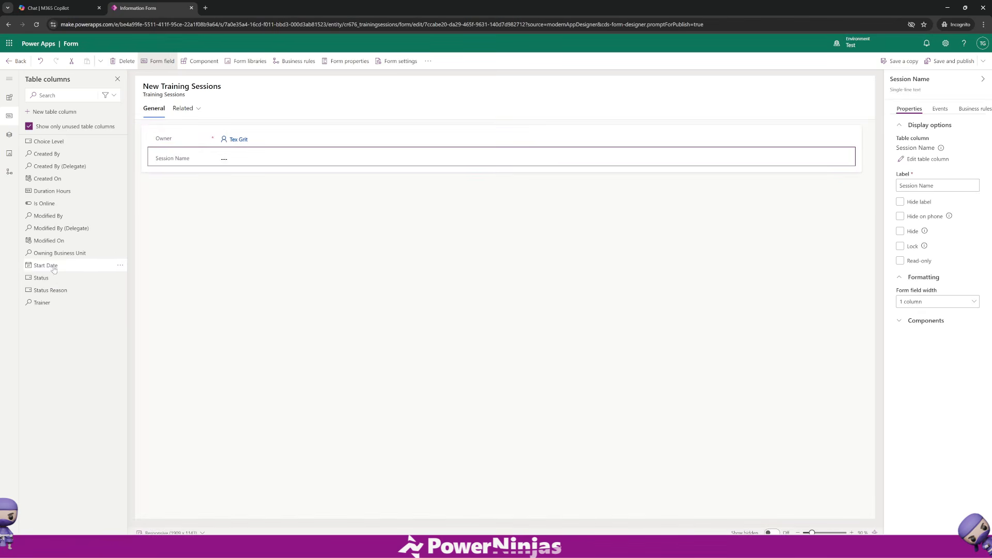
drag(57, 265, 223, 171)
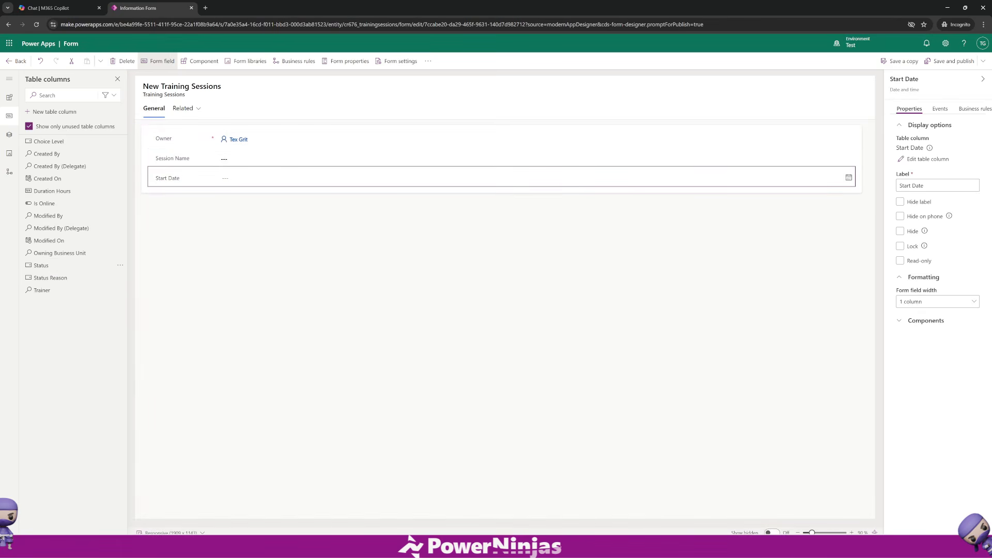
drag(44, 203, 219, 183)
drag(42, 278, 220, 200)
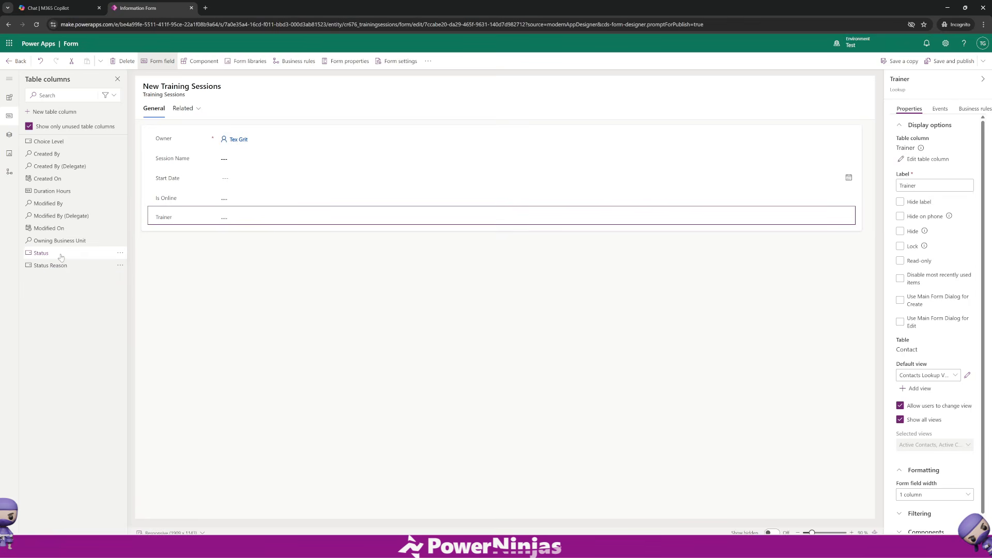
drag(51, 191, 209, 220)
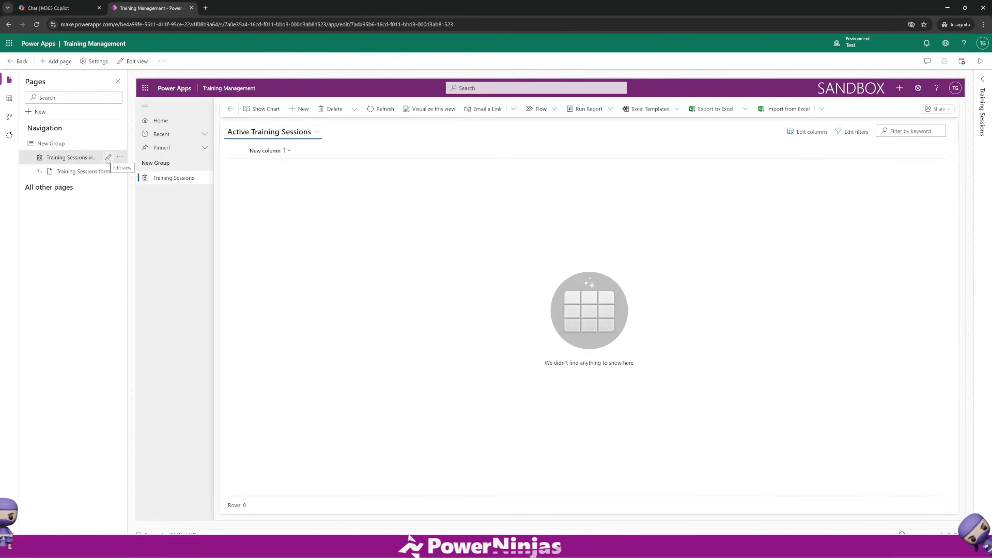
Edit the Training Sessions view and add Session Name, Start Date and Choice Level columns.
click(108, 158)
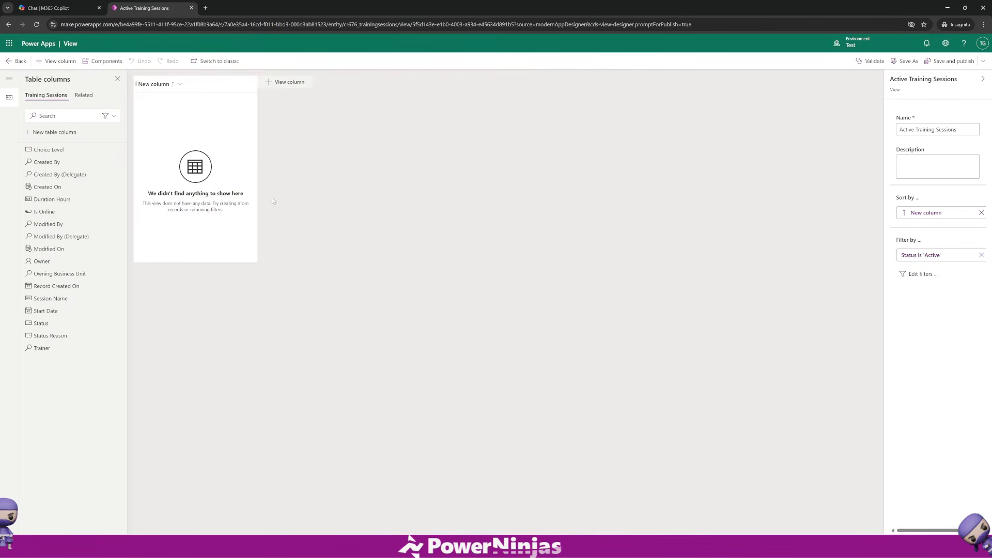
click(175, 84)
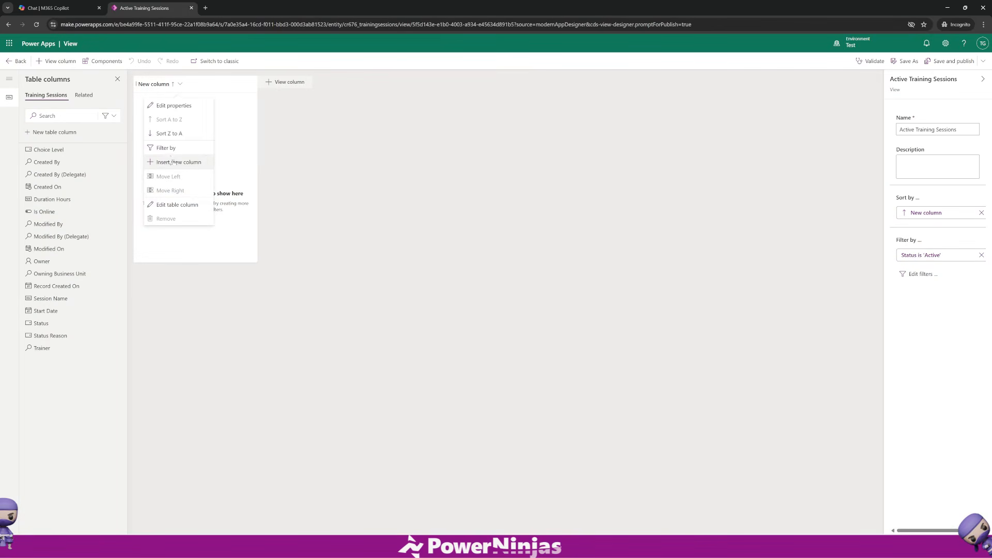
click(328, 188)
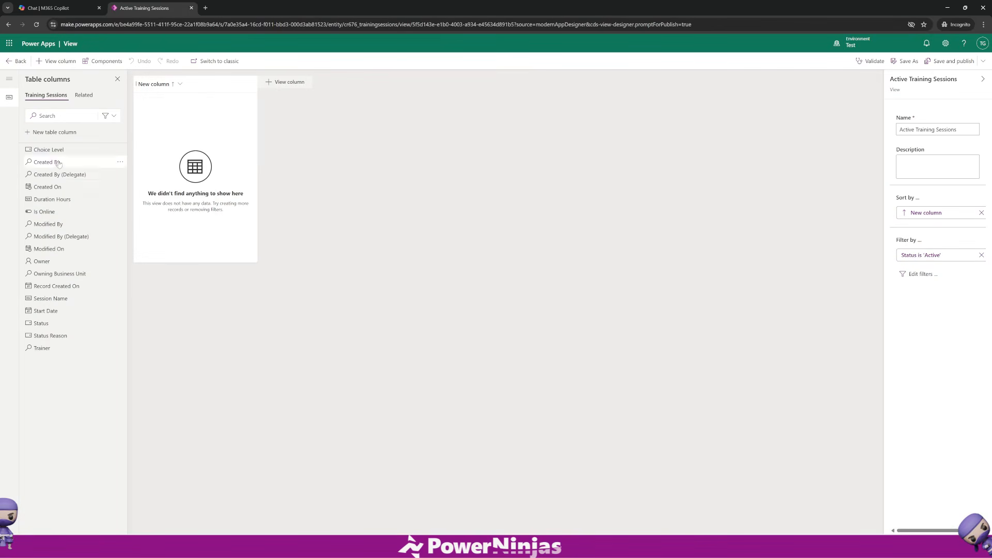
mouse_move(56, 313)
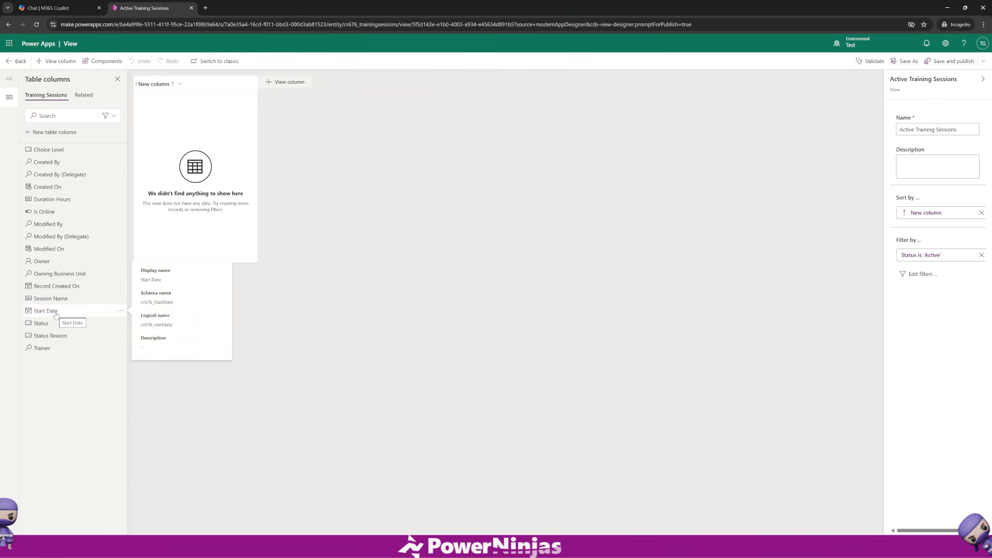
click(51, 299)
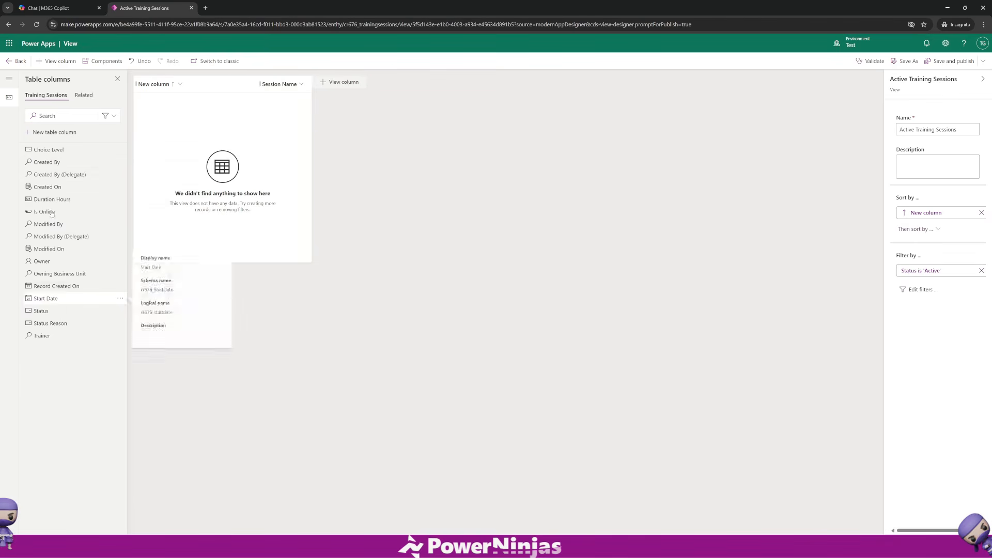
click(51, 299)
click(56, 155)
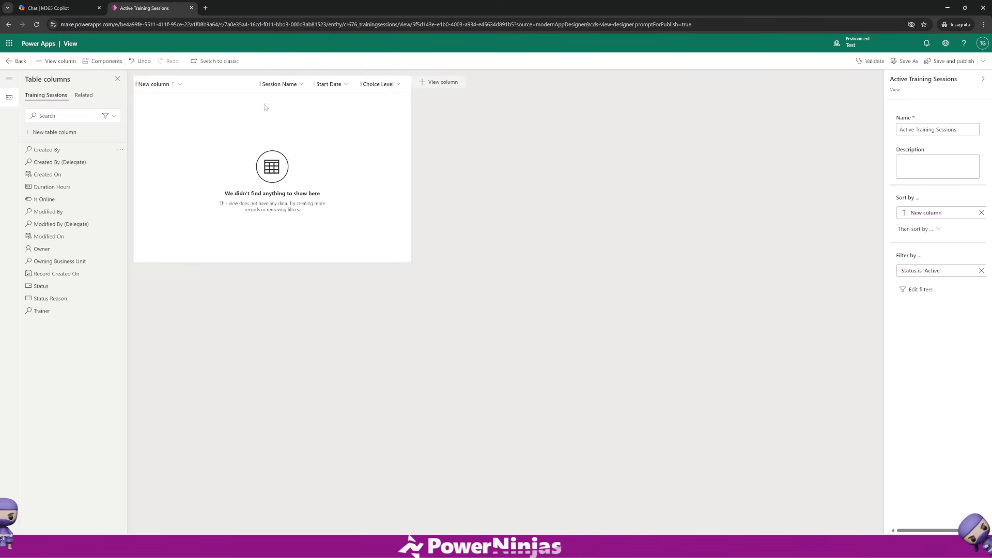
Remove the New column from the view and return to the app designer.
click(207, 87)
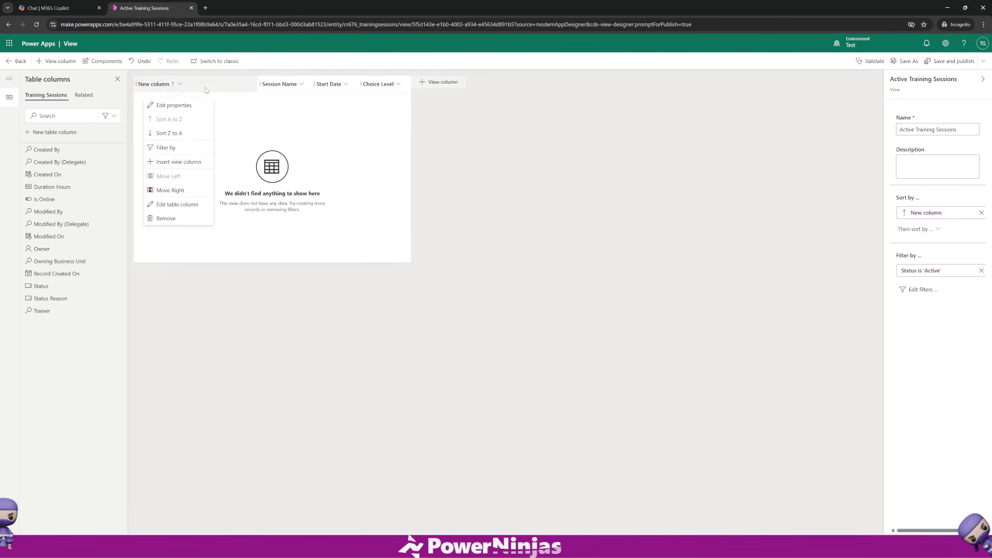
click(166, 218)
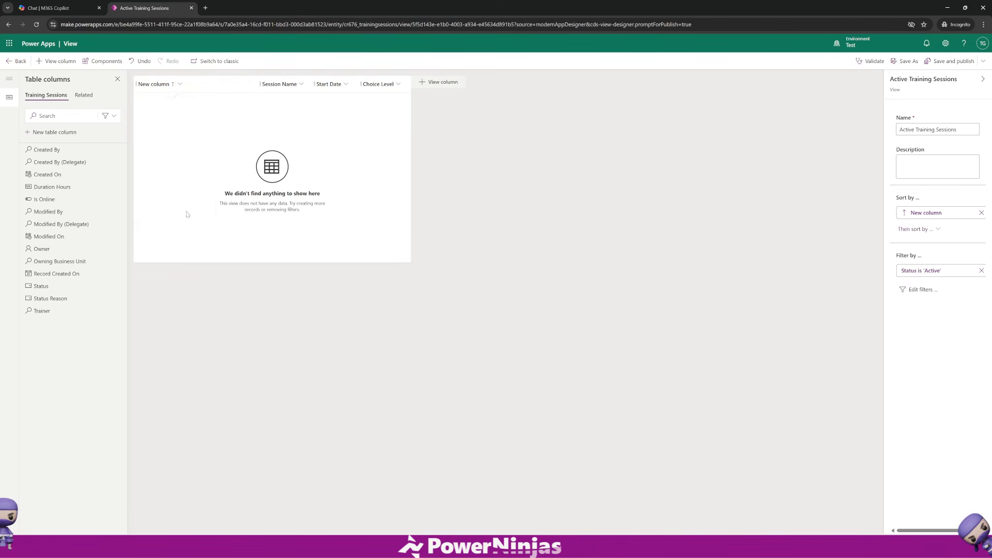
click(943, 67)
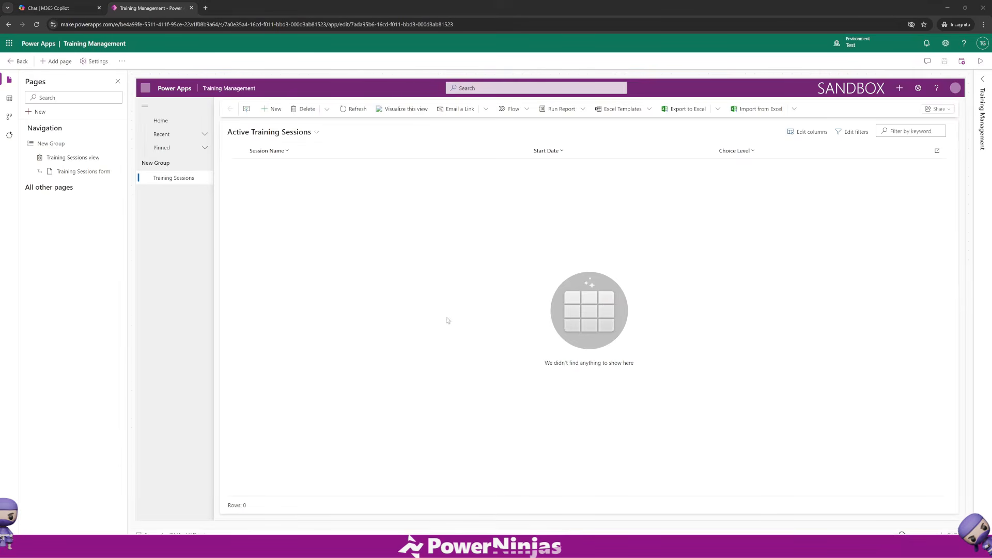
Preview the app's Training Sessions form and view, and open the Start Date column filter.
click(63, 174)
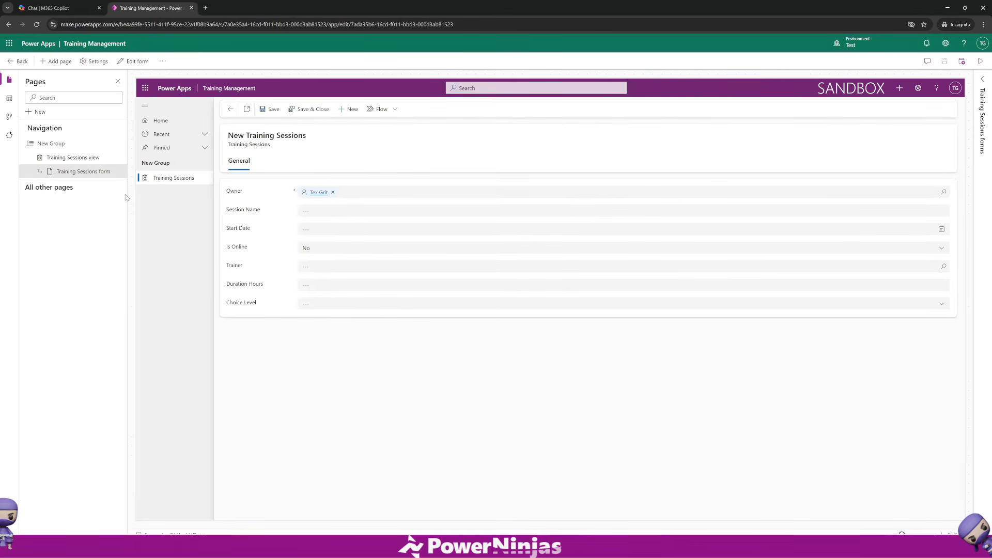
click(75, 157)
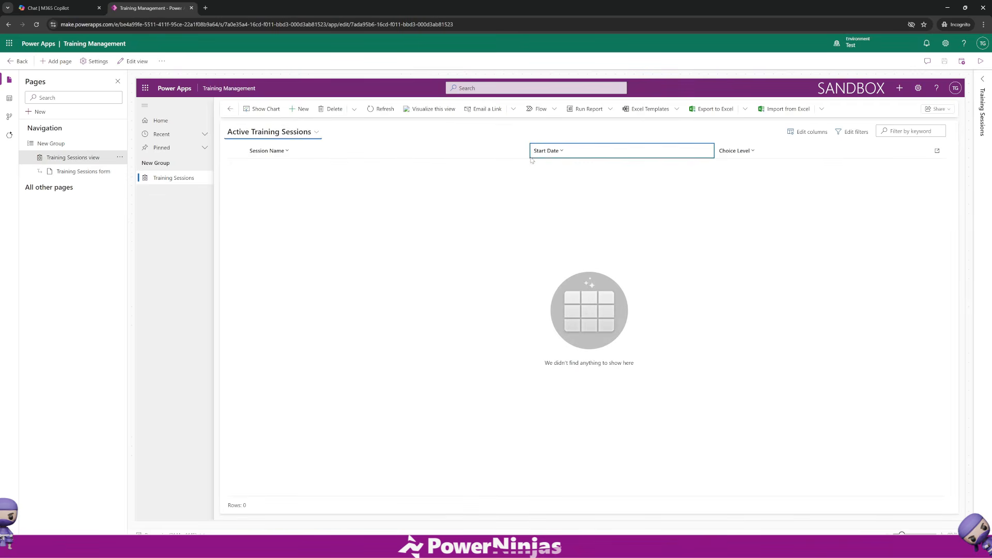
click(550, 153)
click(563, 206)
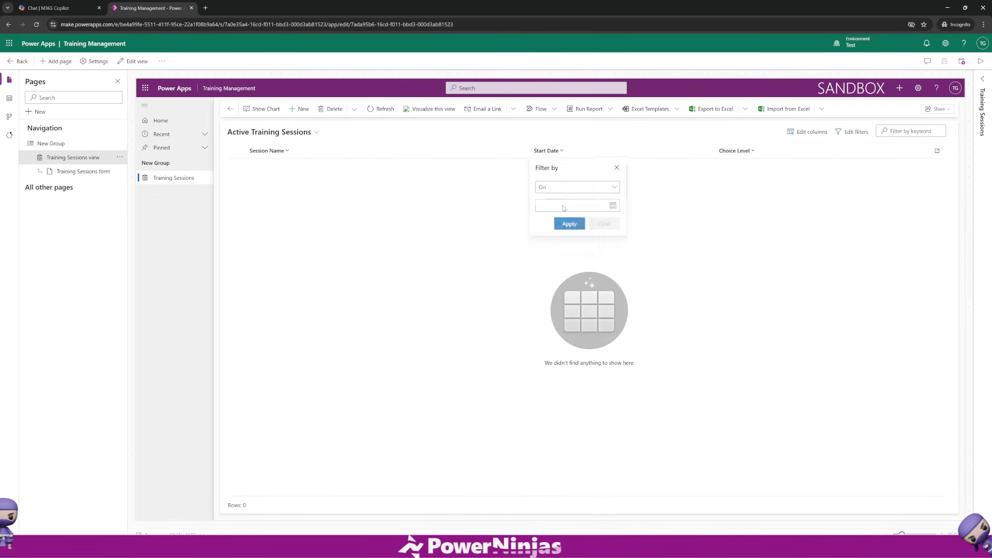
click(439, 190)
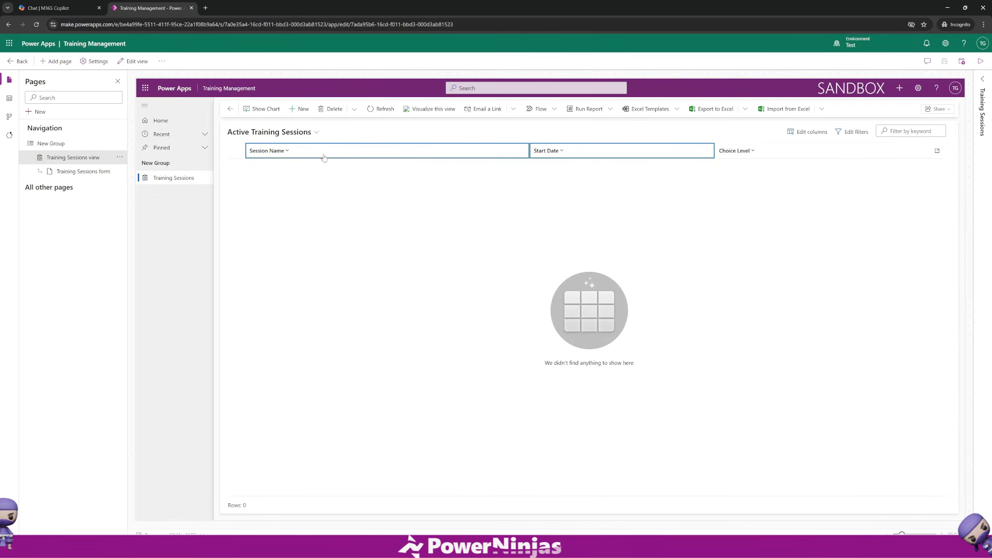
Sort the previewed view by Session Name, first Z to A and then A to Z.
click(283, 157)
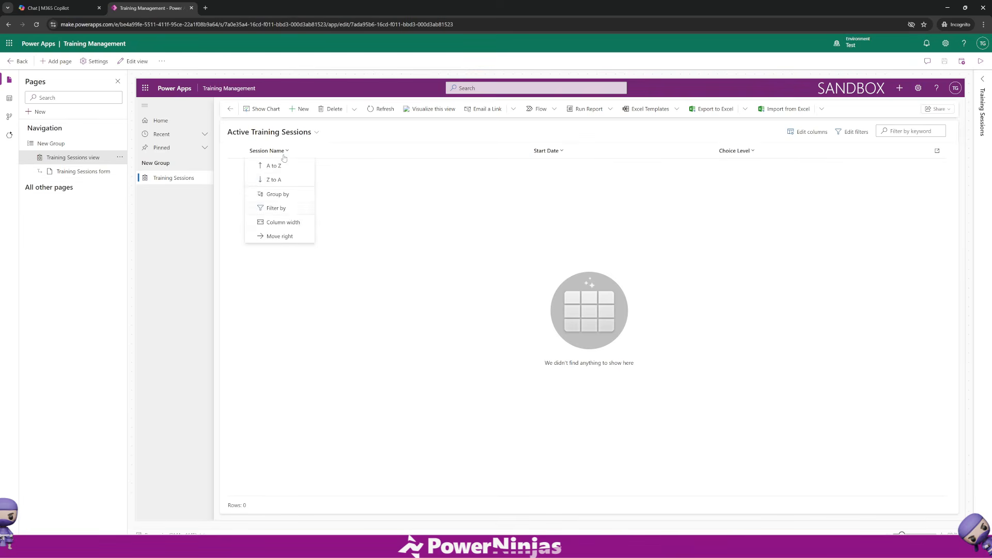
click(284, 180)
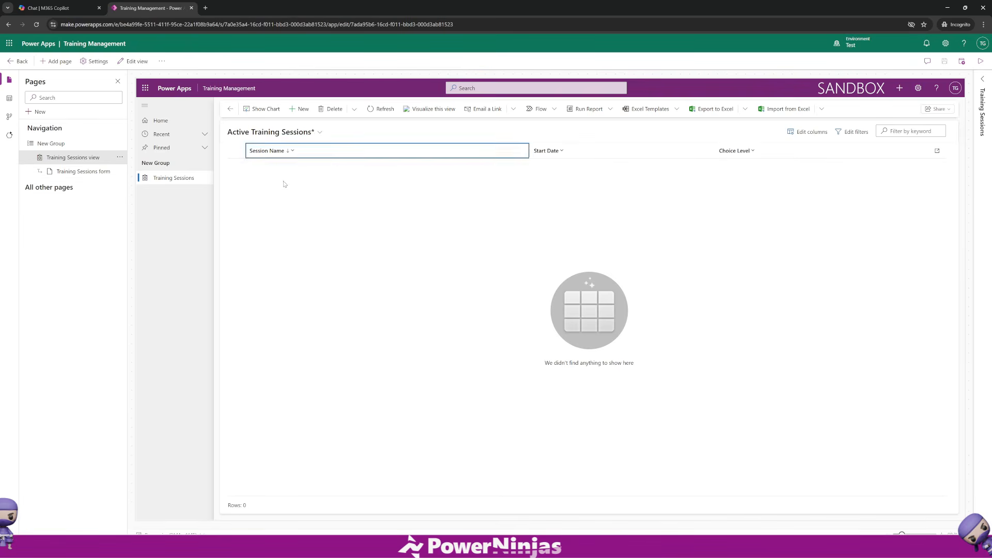
click(279, 155)
click(286, 168)
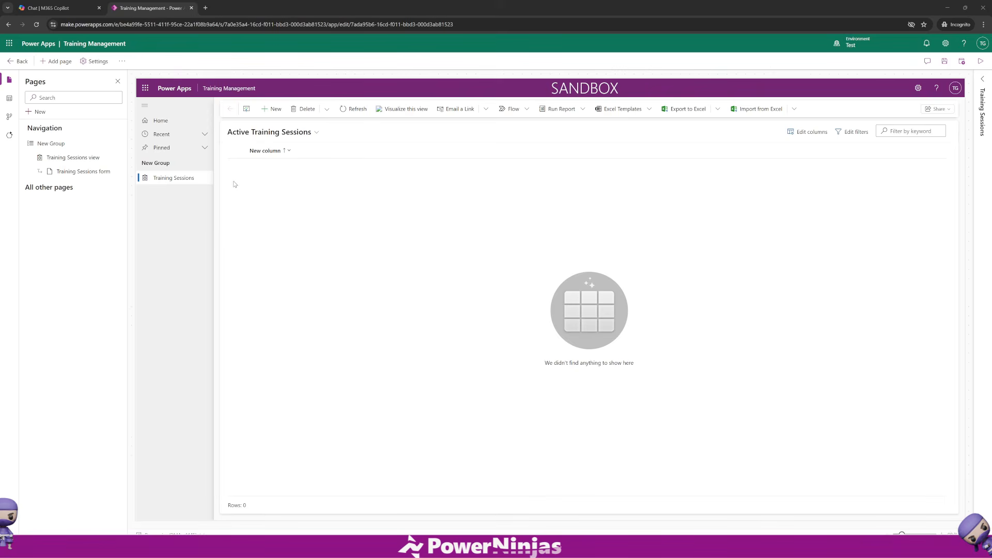
Play the Training Management app from the designer in a new browser tab.
click(274, 132)
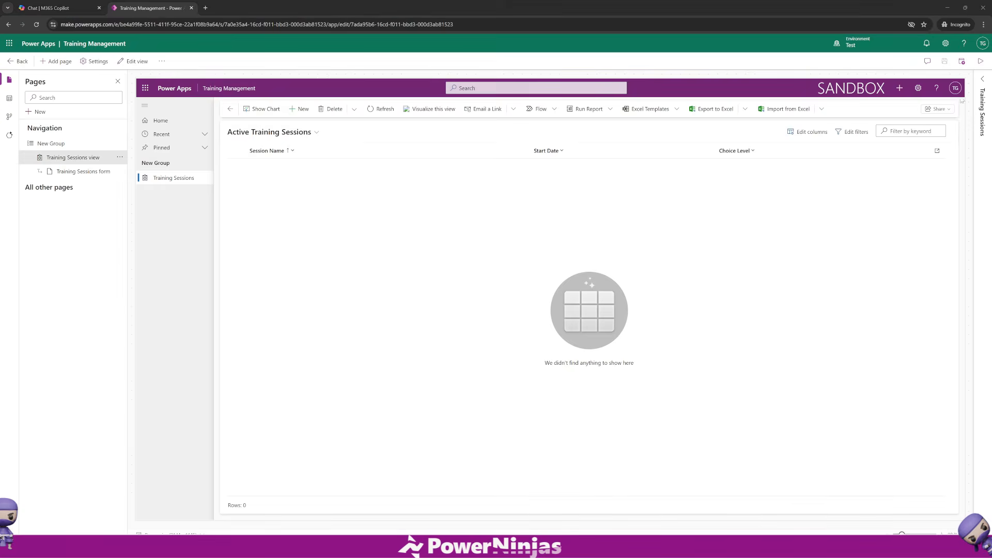
click(980, 61)
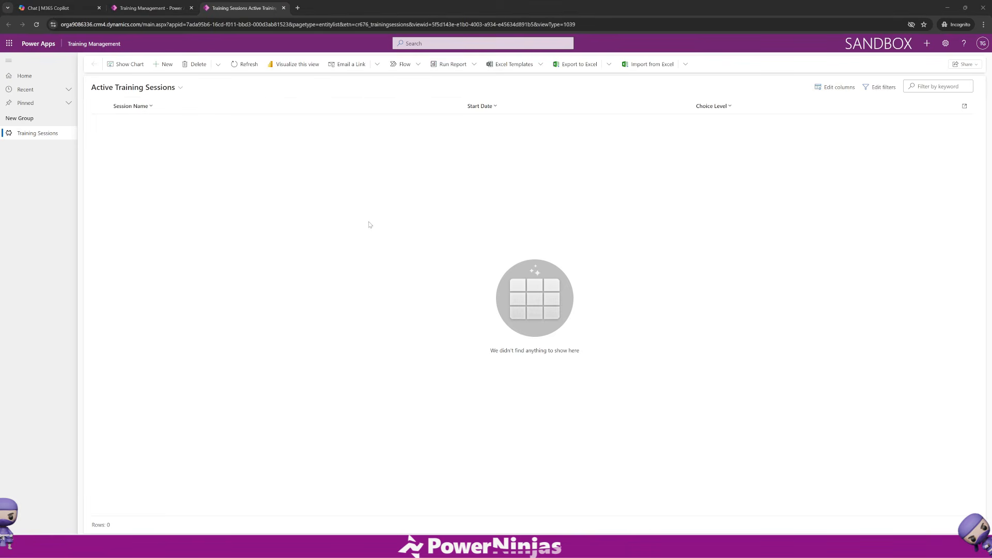
click(182, 132)
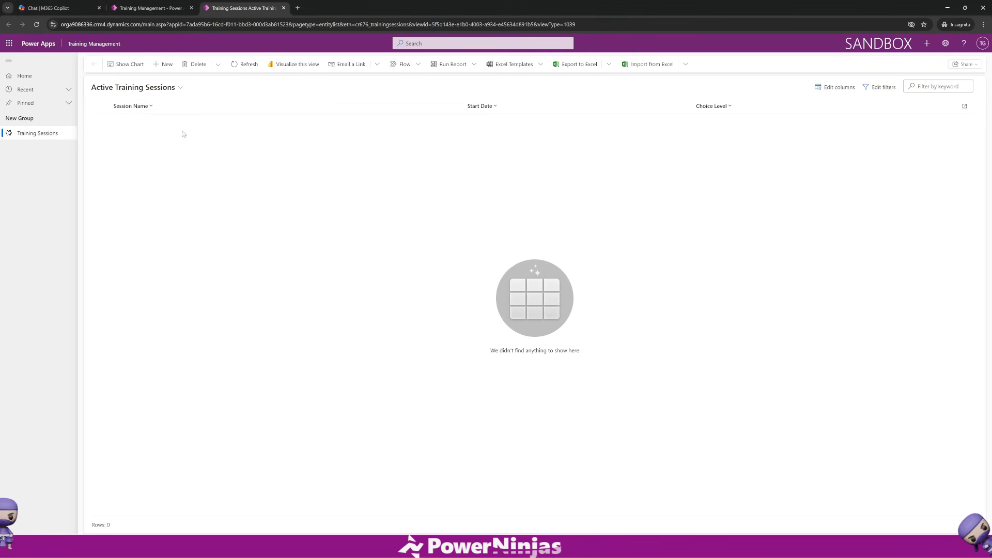
Start a new training session record named Power Apps introduction with Start Date 12/3/2025.
click(165, 64)
click(174, 161)
text(Power Apps introduction)
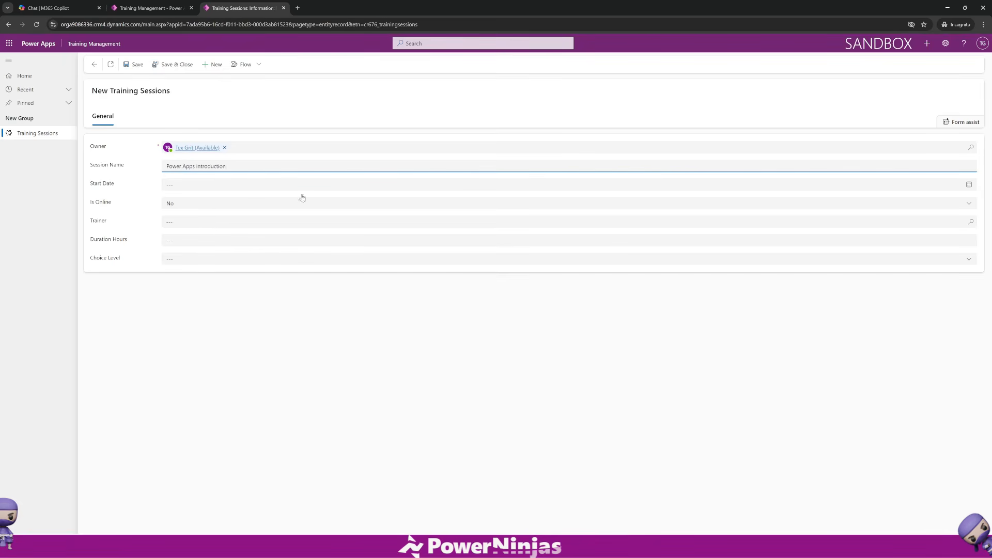
click(969, 185)
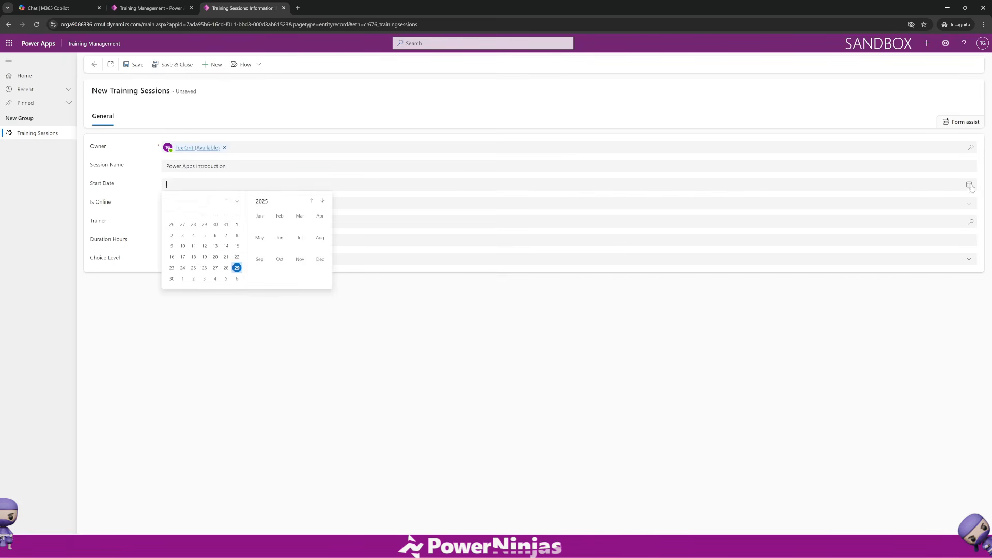
click(204, 278)
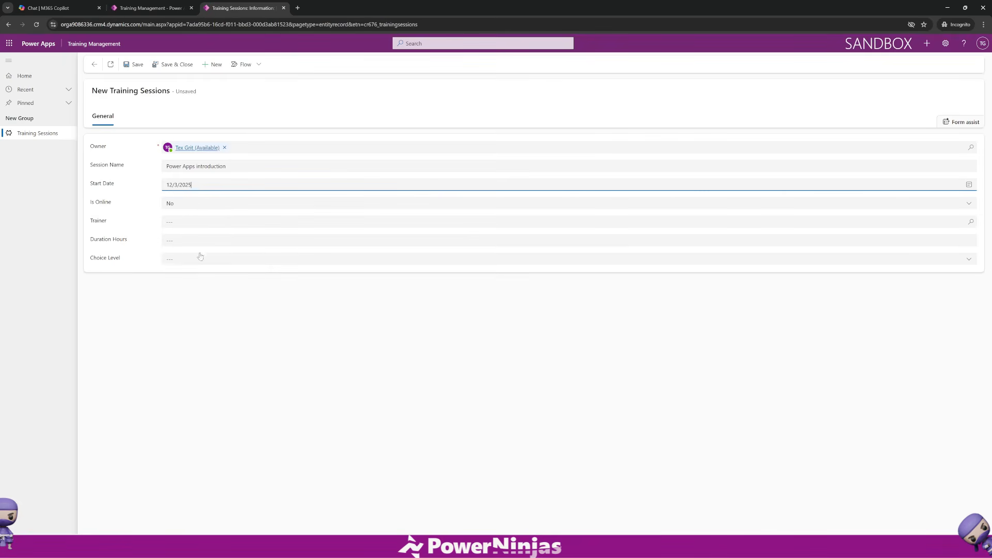
Fill in Duration Hours as 3, Is Online as Yes and Choice Level as Beginner.
click(175, 240)
text(3)
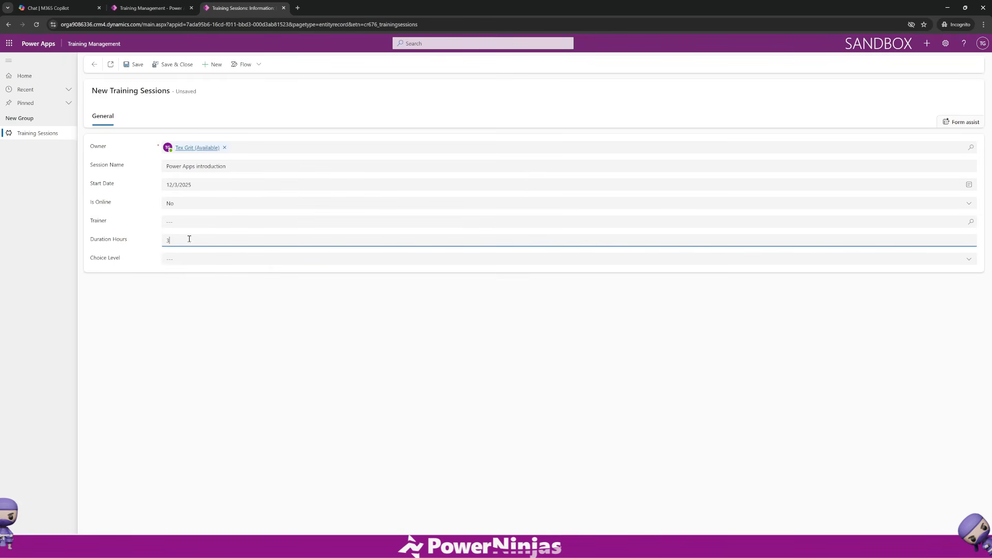
click(184, 209)
click(180, 233)
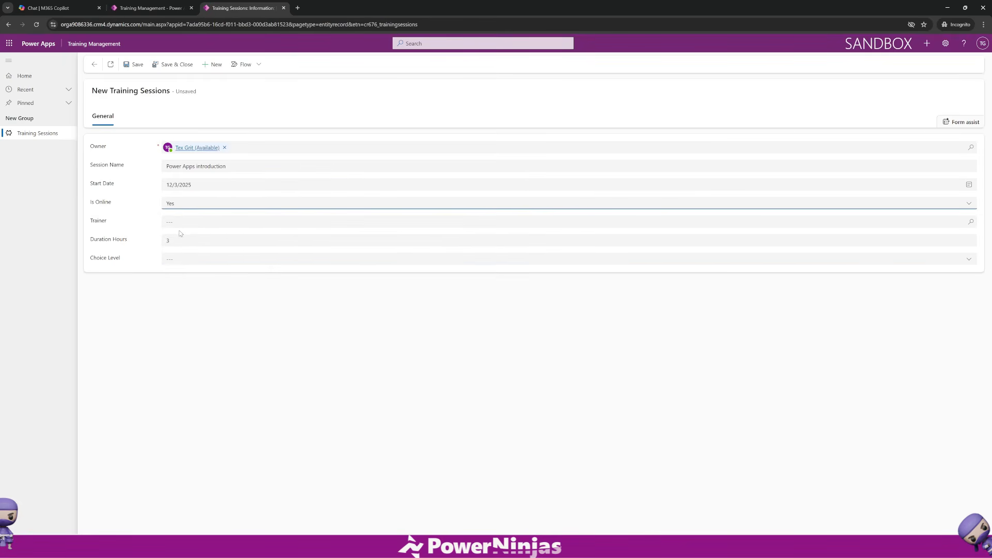
click(184, 259)
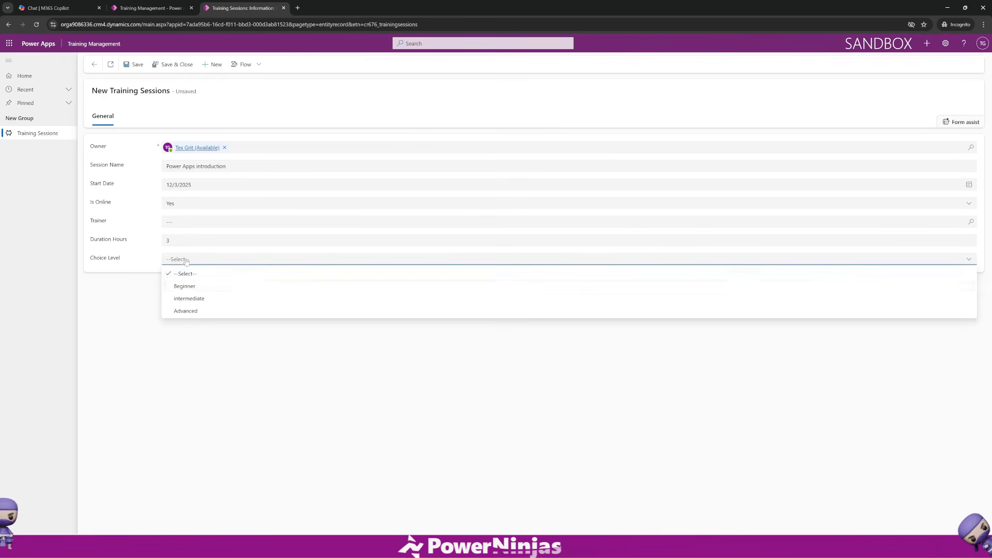
click(194, 285)
Pick a sample contact as the session's trainer and save and close the record.
click(185, 223)
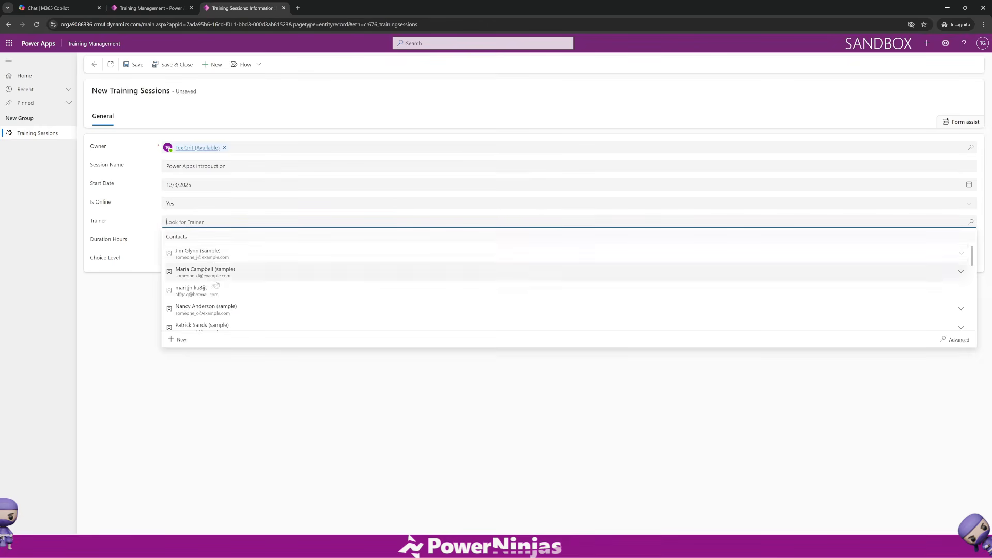
click(216, 255)
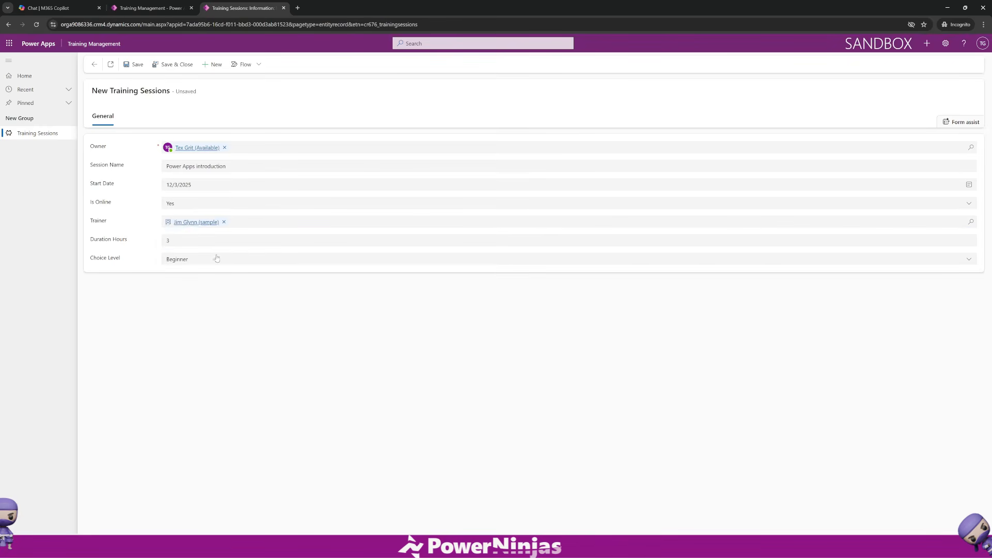
click(169, 64)
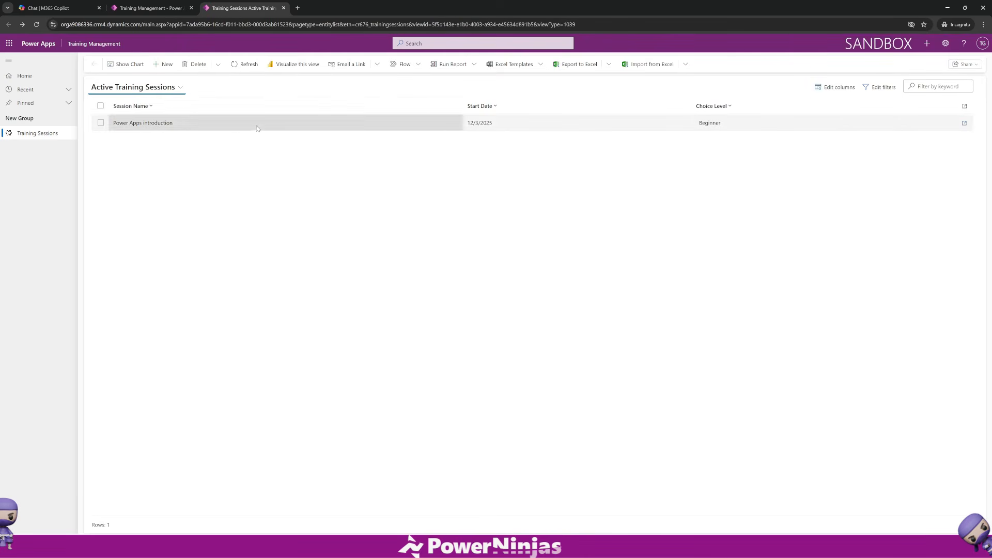
Review the view list and the saved session record, then close the app's browser tab.
click(168, 88)
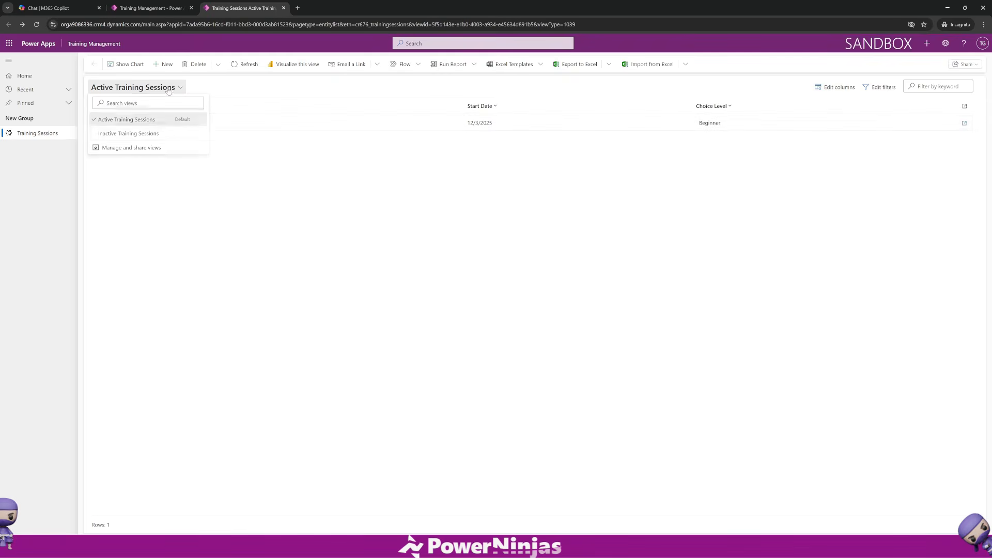
click(254, 153)
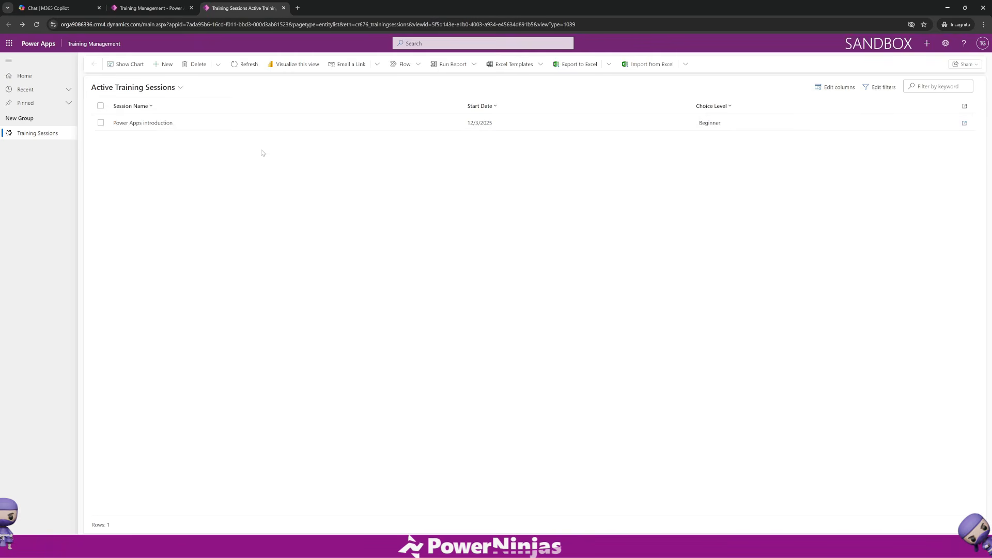
double_click(196, 130)
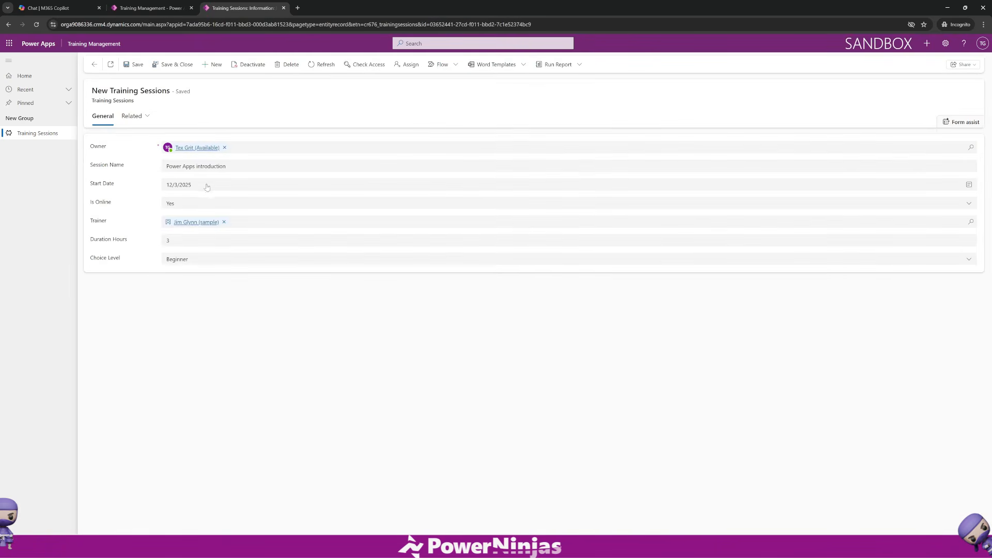
click(205, 185)
click(153, 186)
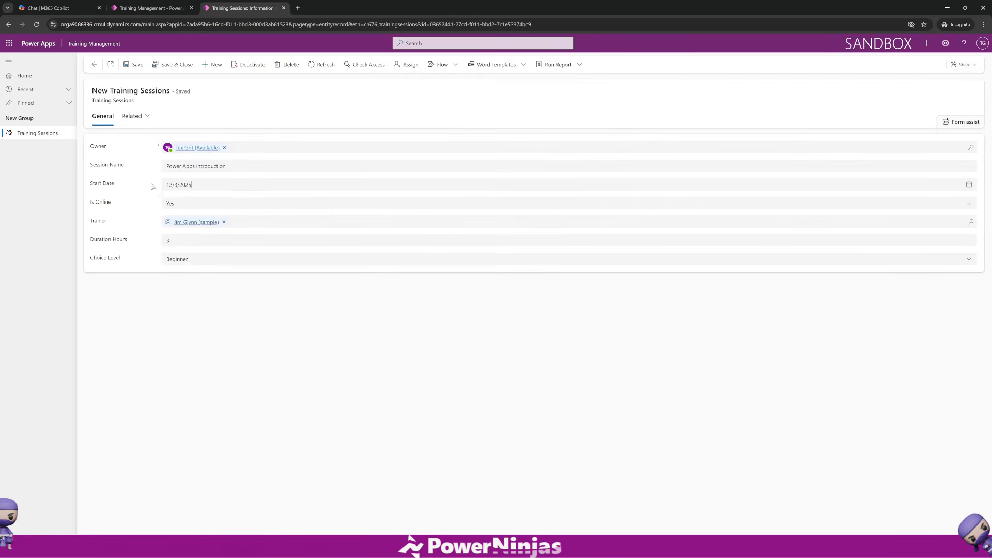
click(176, 68)
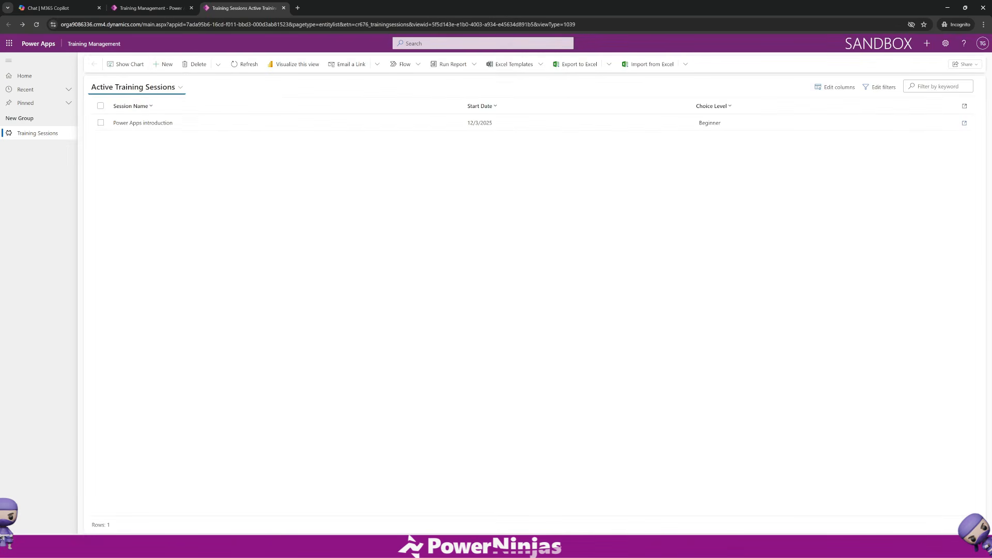
key(ctrl+w)
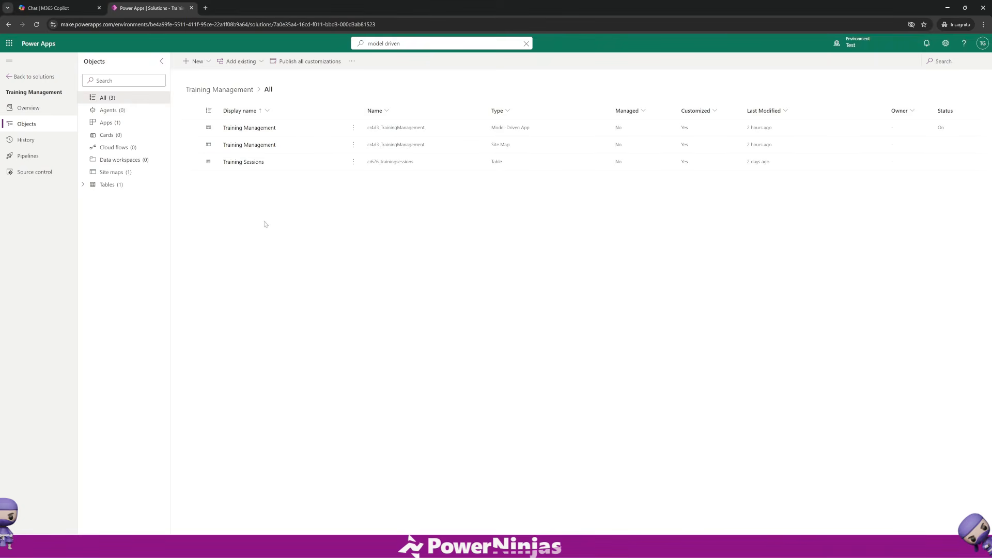
Create a new phone-format canvas app named Training App inside the solution.
click(120, 123)
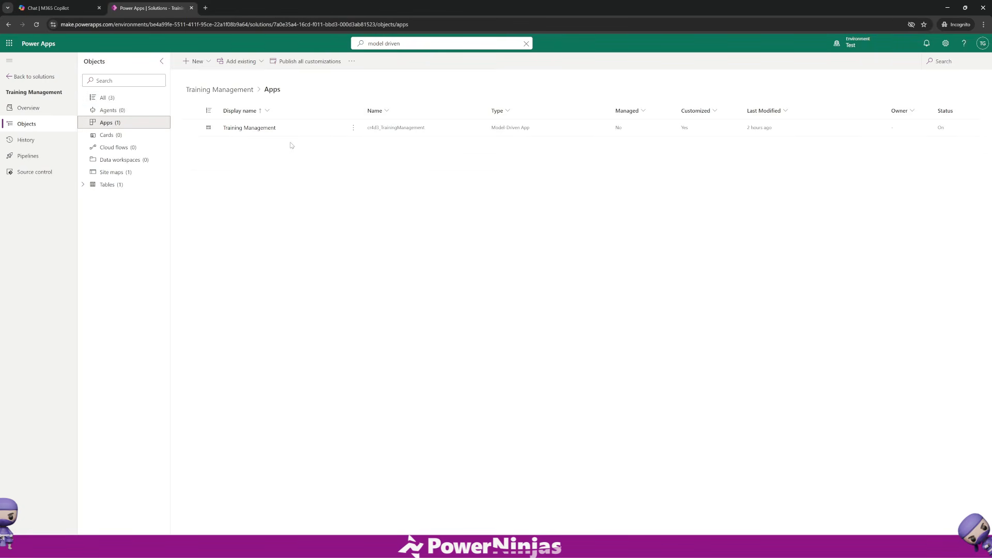
click(197, 61)
mouse_move(207, 94)
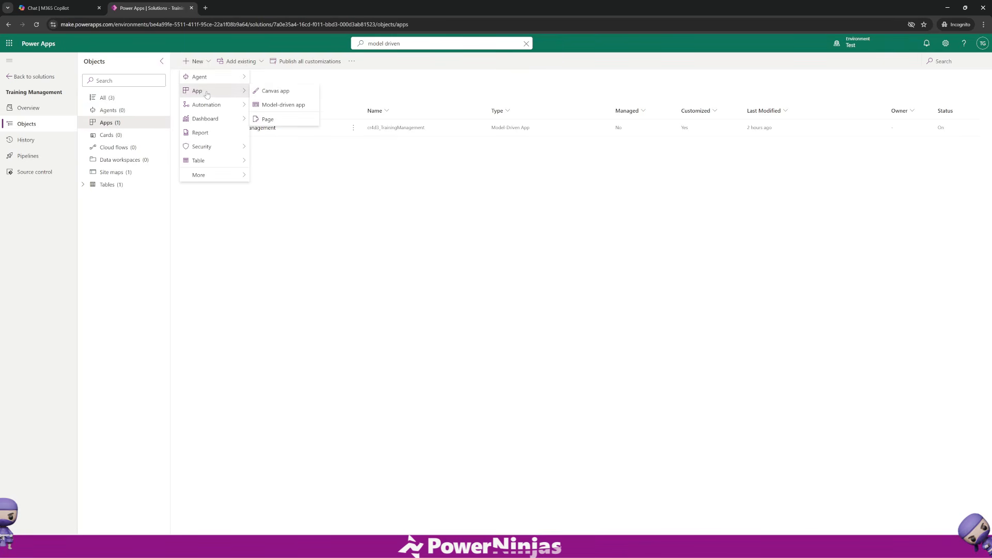
click(290, 92)
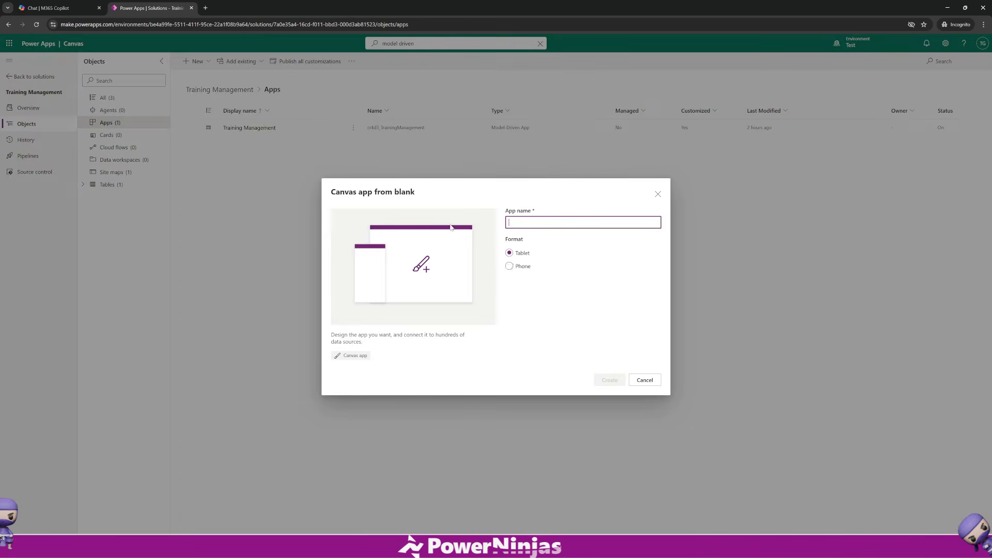
click(510, 266)
click(516, 226)
text(Training App)
click(598, 380)
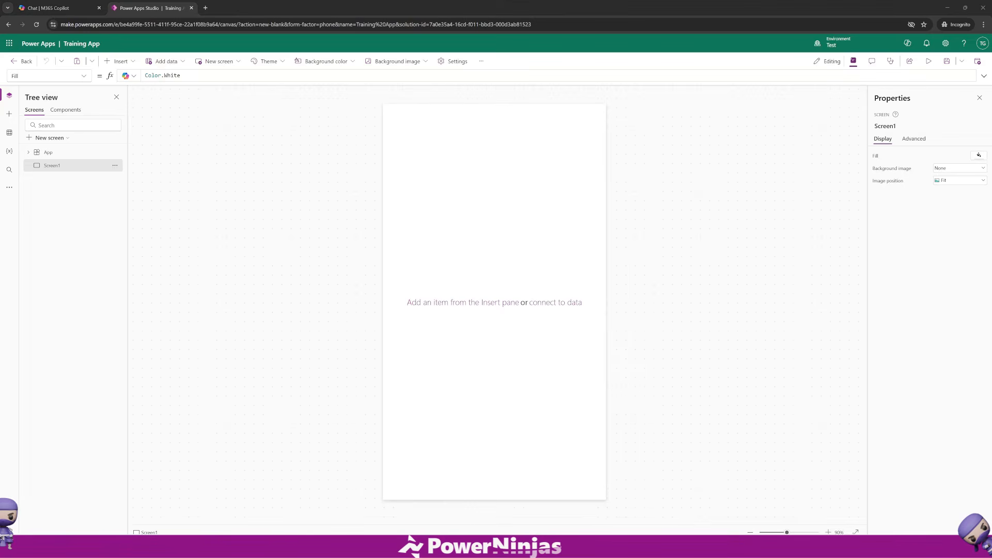
Add the Training Sessions Dataverse table as a data source for the canvas app.
click(9, 133)
click(57, 112)
text(trainin)
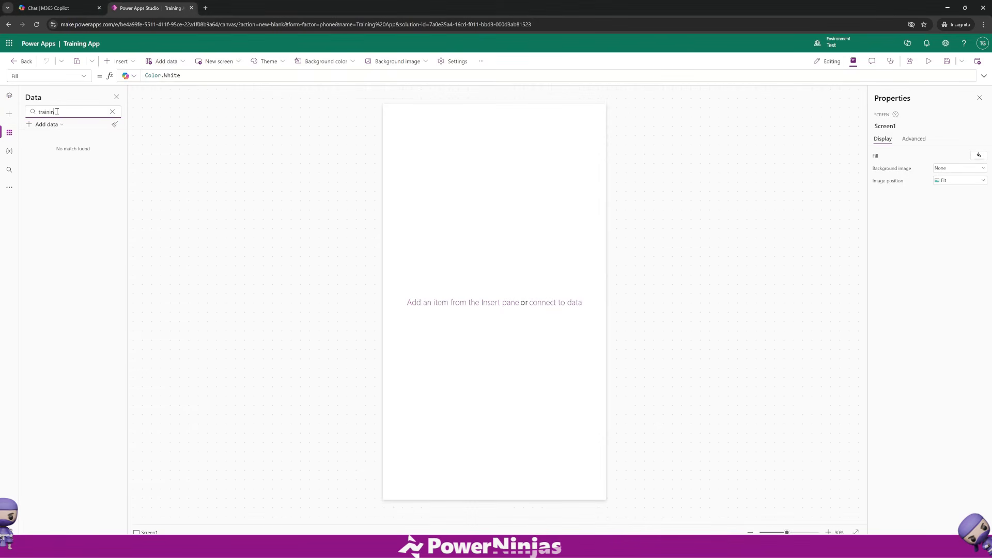
key(BackSpace)
key(BackSpace)
key(BackSpace)
key(BackSpace)
key(BackSpace)
key(BackSpace)
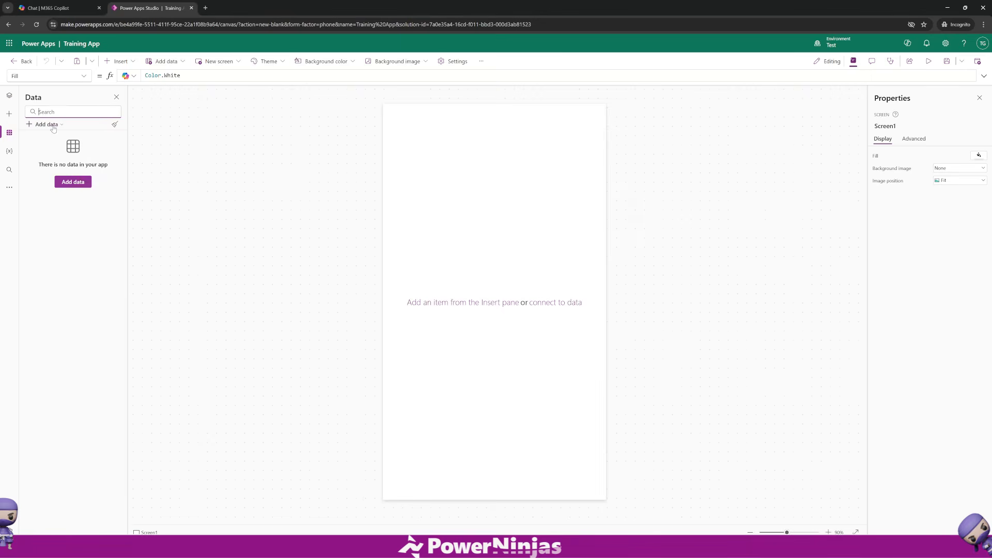
click(49, 125)
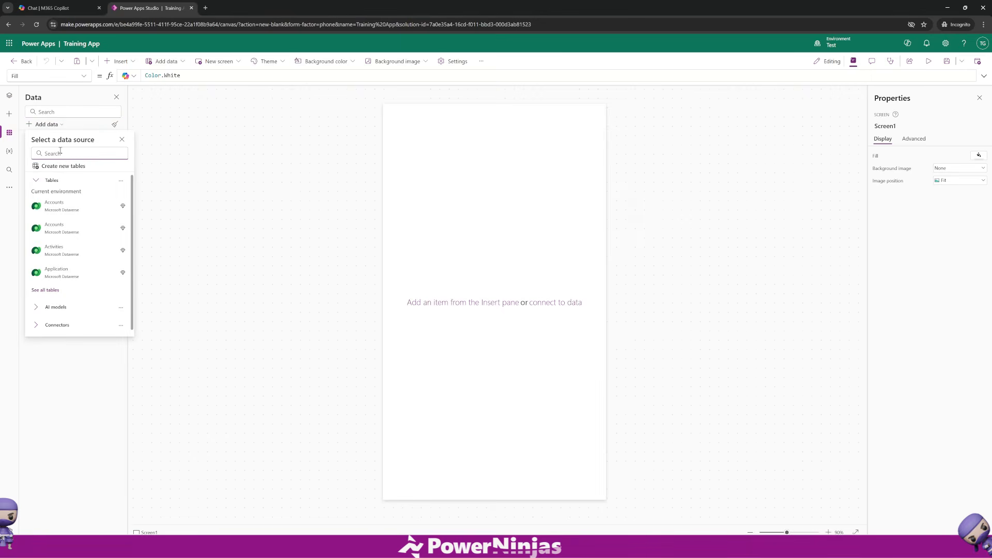
text(trainin)
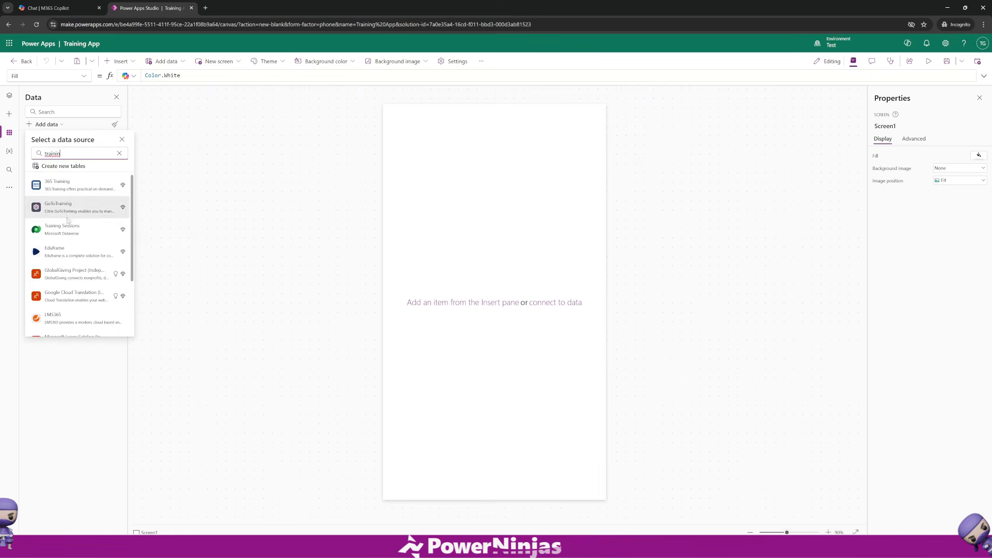
click(67, 229)
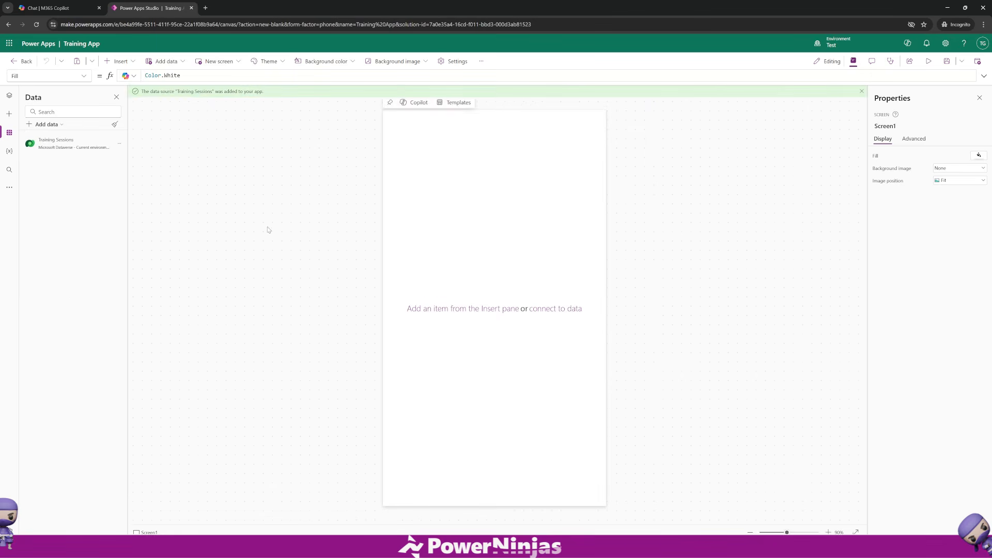
Insert a vertical gallery and connect it to the Training Sessions table.
click(9, 114)
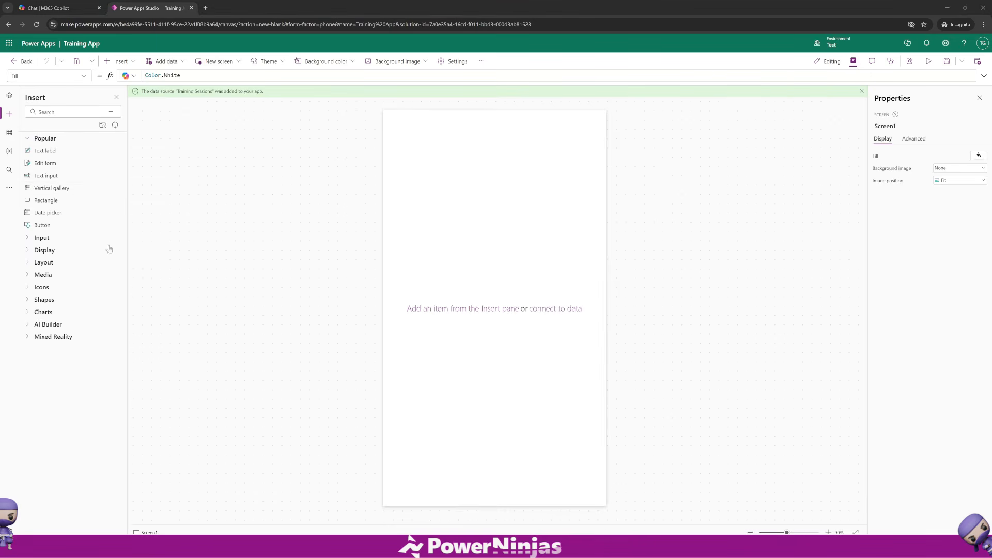
click(51, 188)
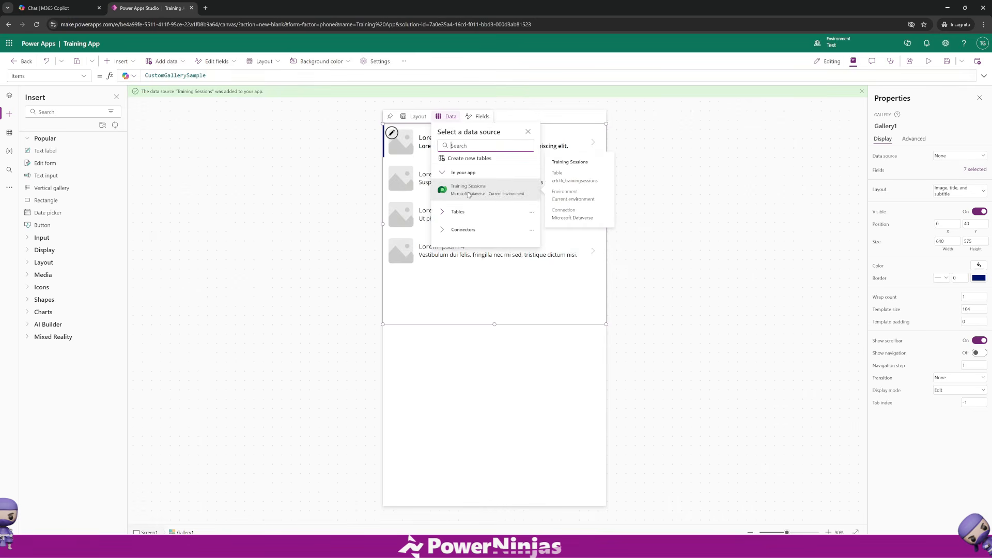
click(468, 194)
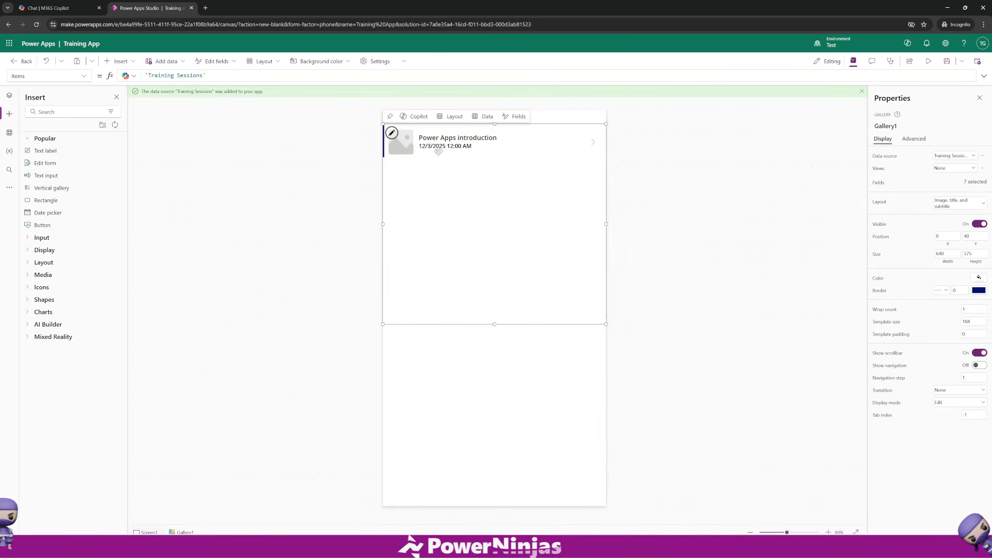
Move the gallery lower on the screen to about Y 185.
click(525, 349)
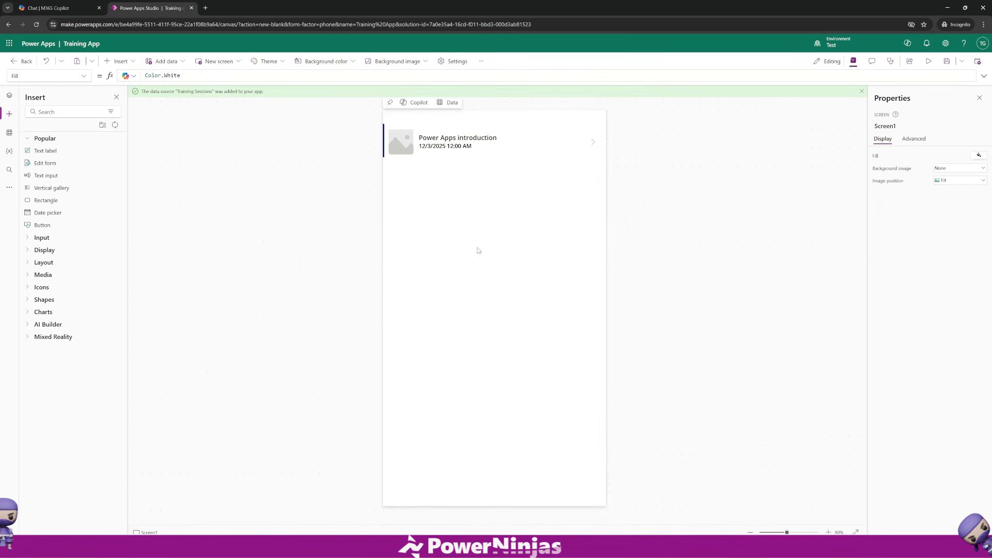
click(467, 227)
drag(461, 199, 459, 261)
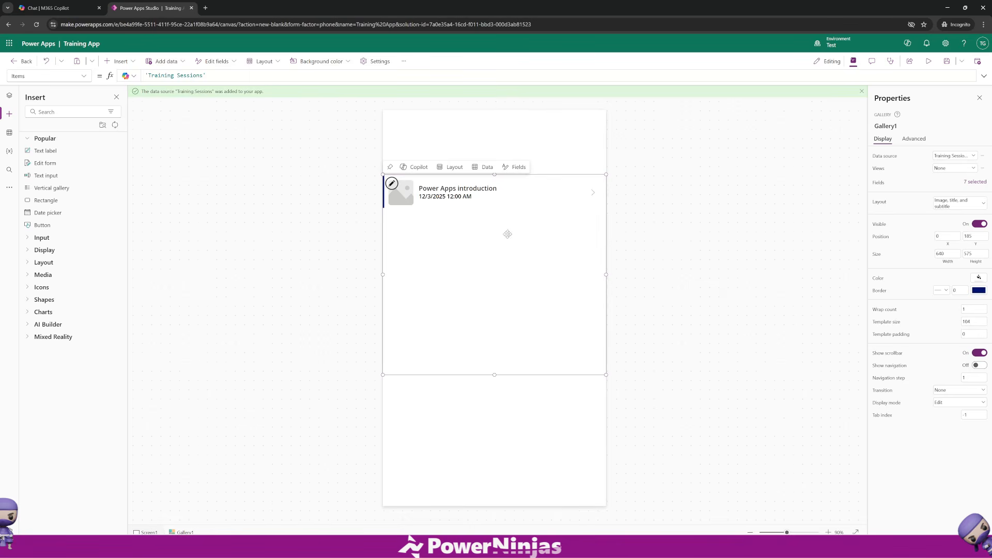
Open the gallery's field mappings and review the Image1 options.
click(978, 183)
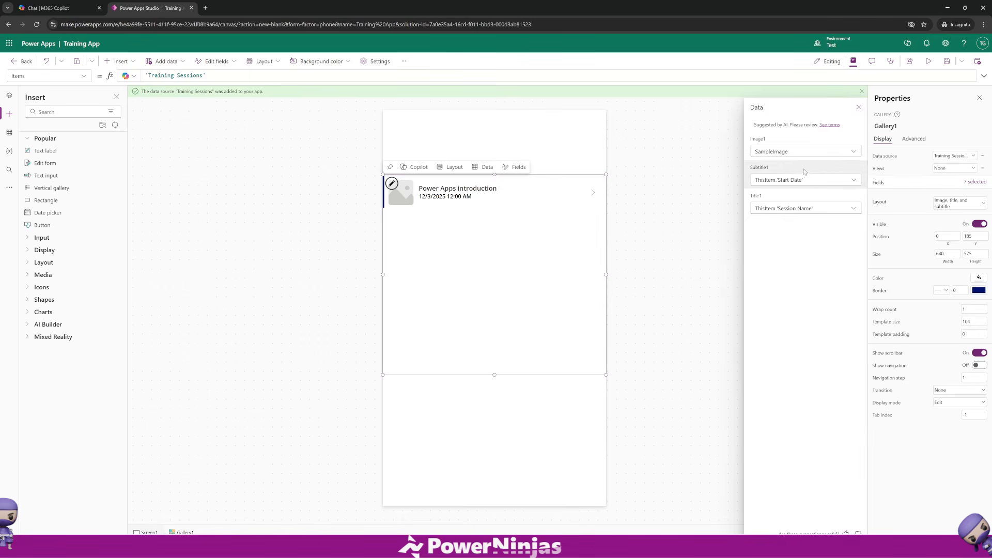
click(793, 150)
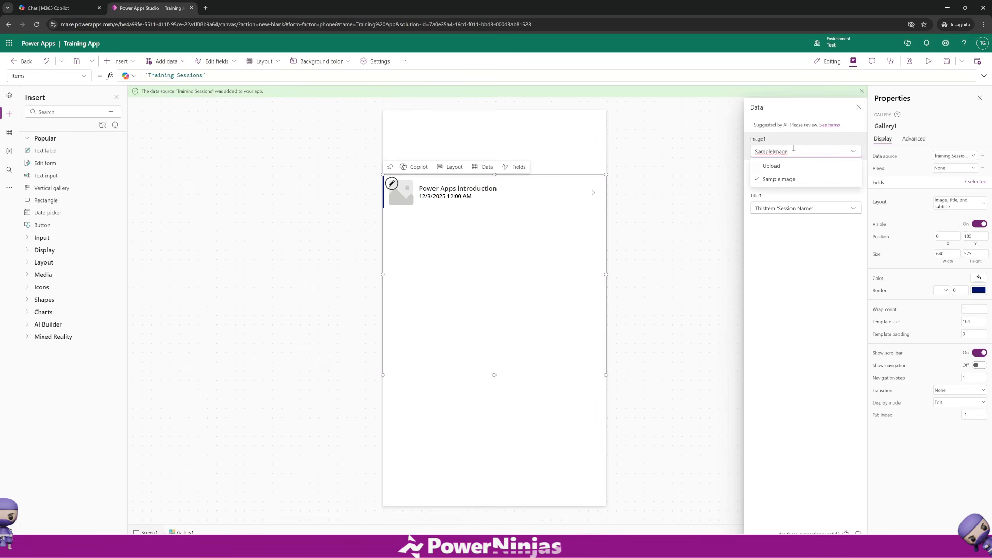
click(802, 260)
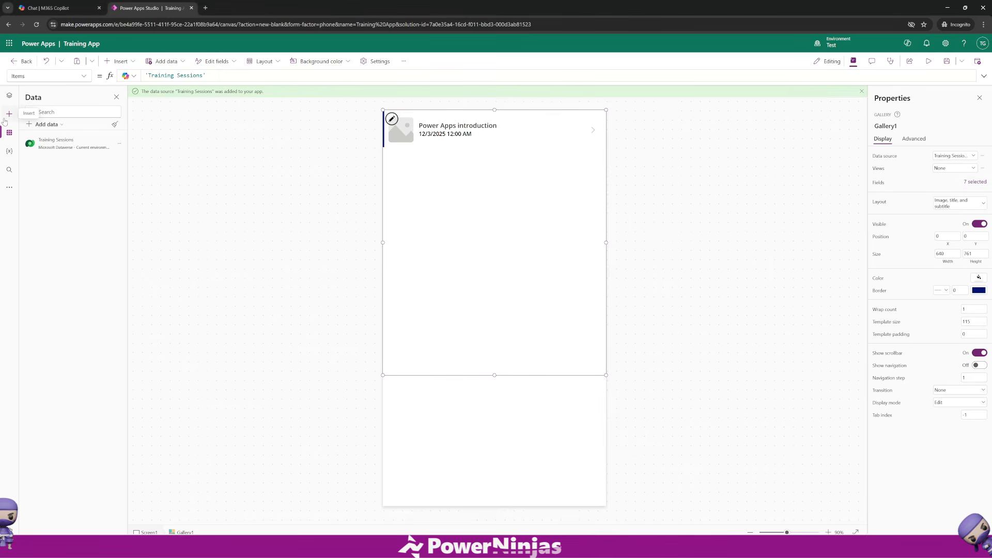
Insert an Edit form onto the screen and connect it to the Training Sessions table.
click(4, 120)
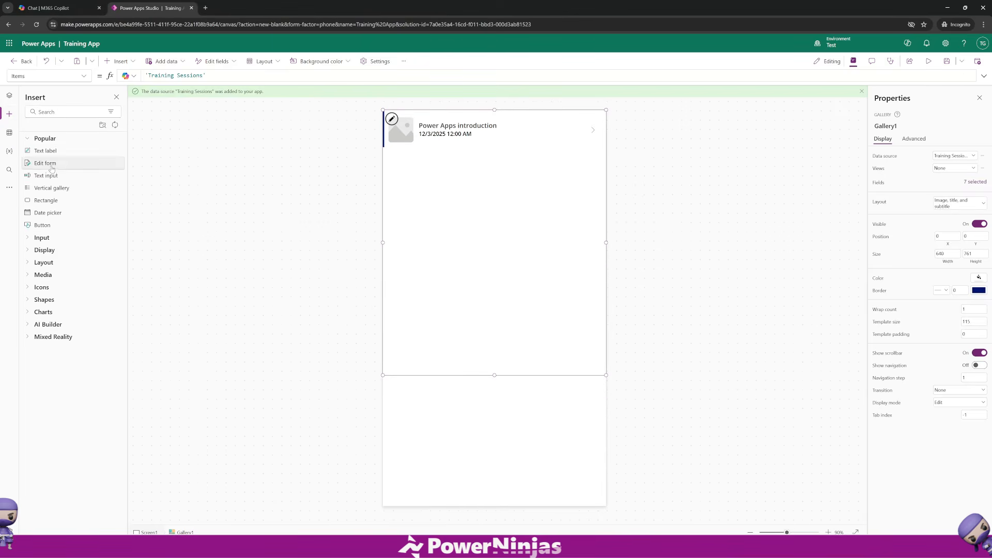
drag(49, 166, 457, 421)
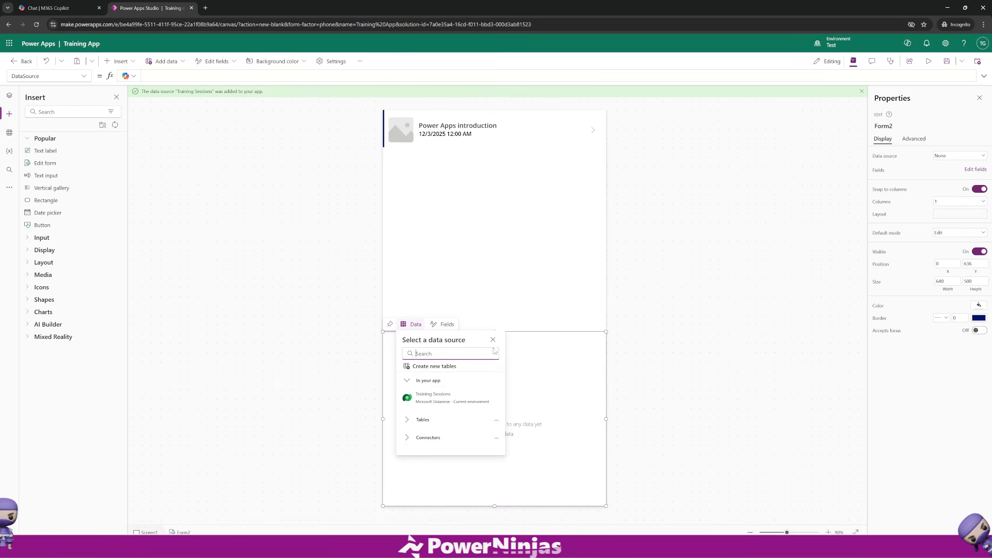
click(449, 401)
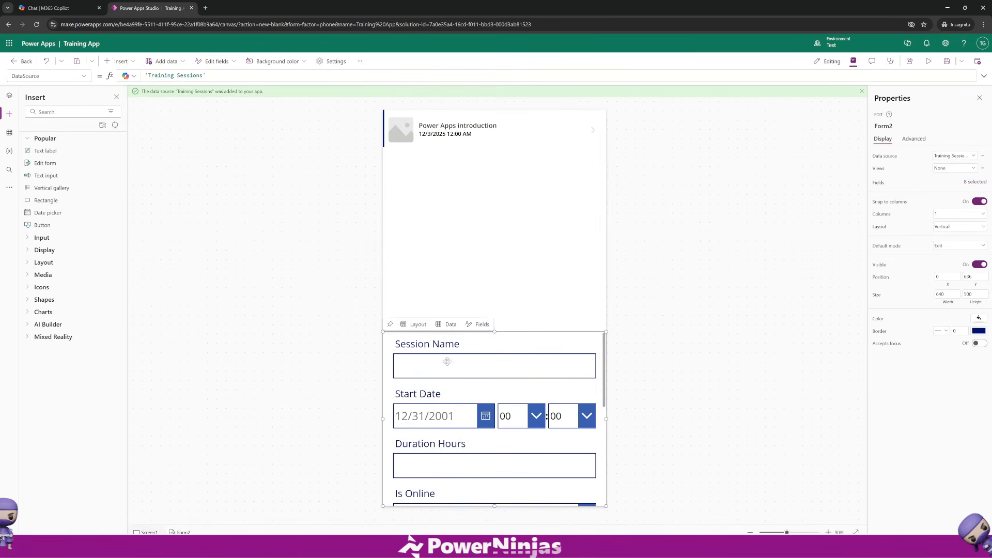
Resize the form from its top edge so it starts at about Y 824, below the gallery.
drag(495, 332, 494, 398)
click(384, 466)
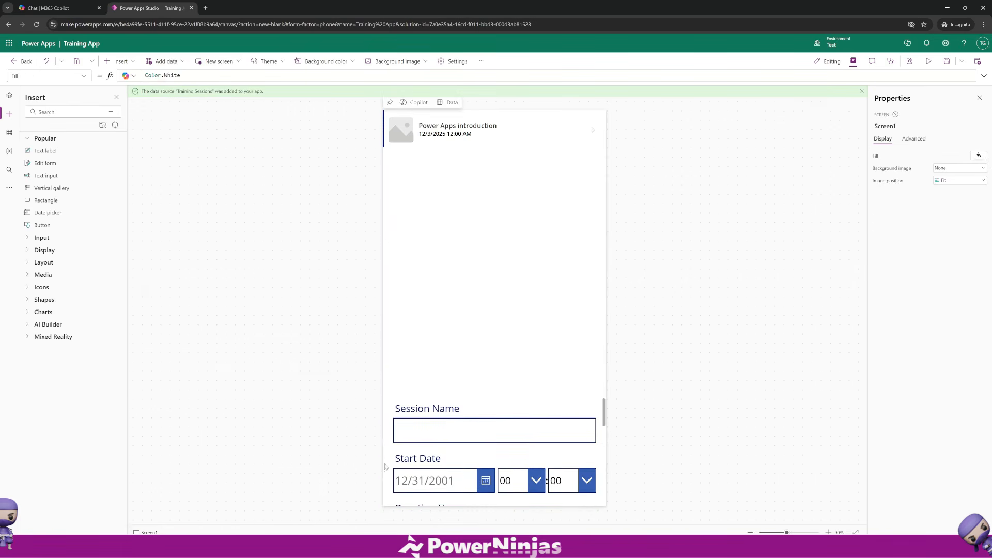
click(567, 449)
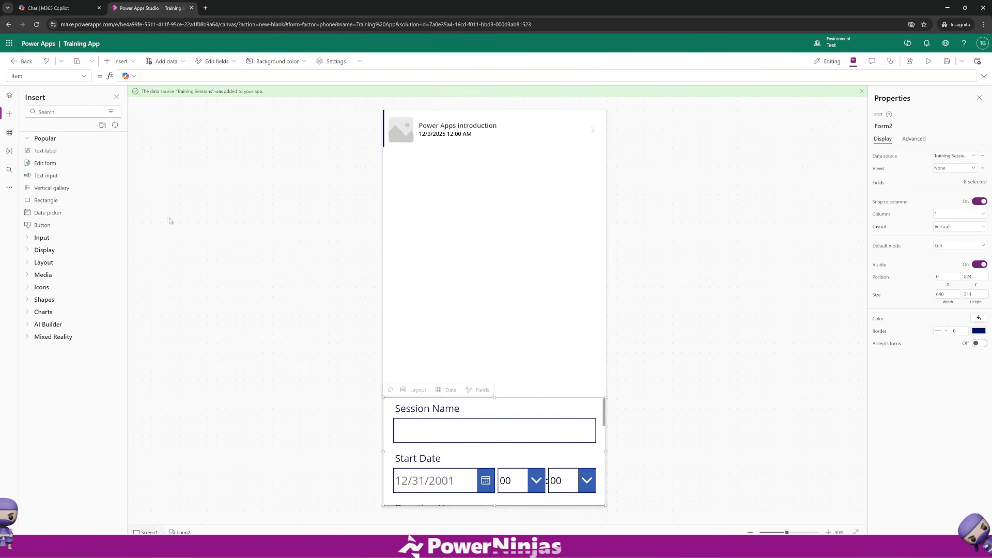
Set the form's Item property to Gallery1.Selected.
click(86, 76)
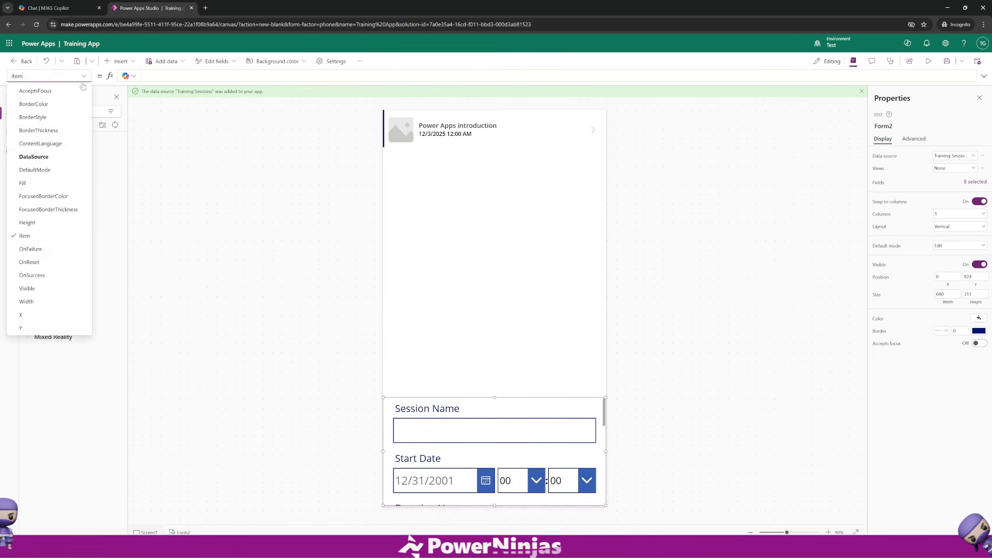
click(32, 234)
click(155, 75)
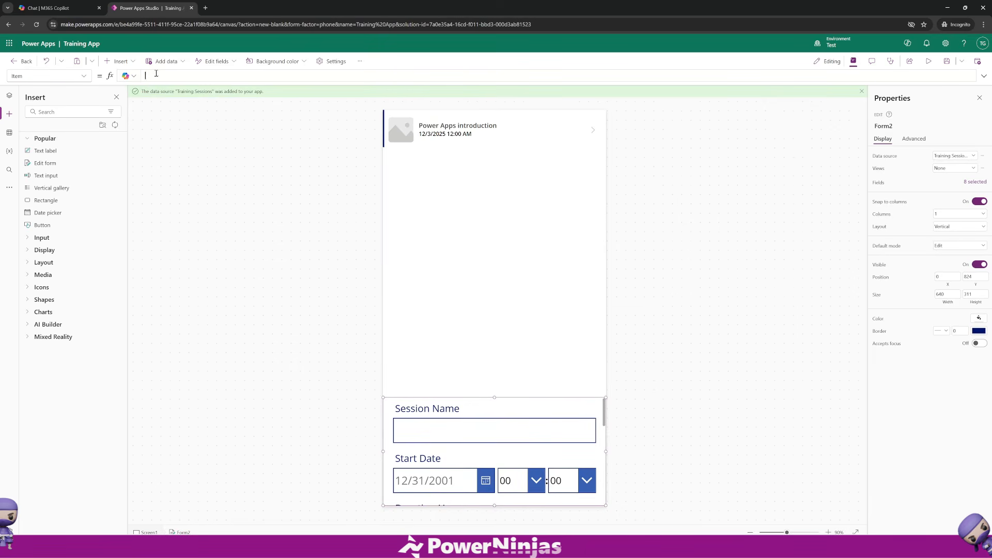
text(gal)
key(Tab)
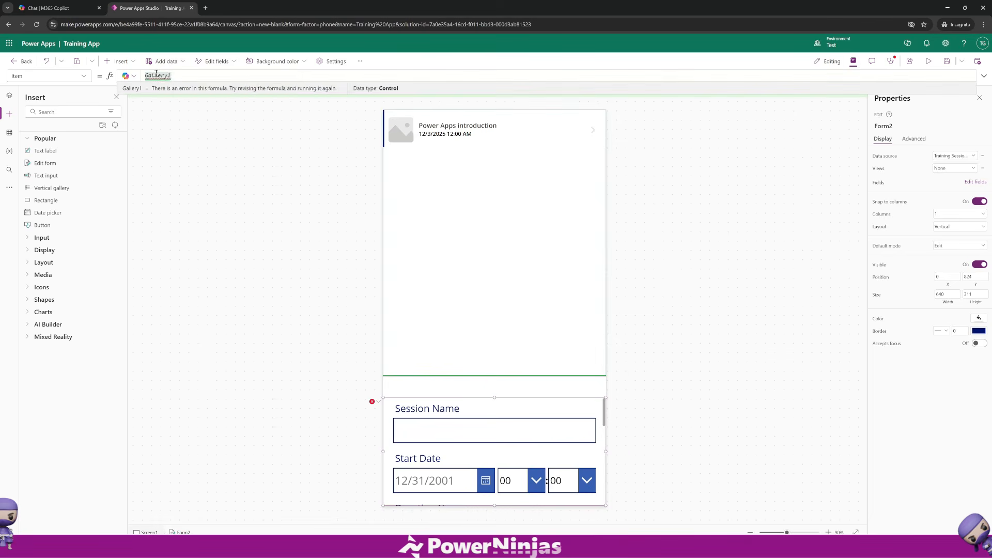
text(.sele)
key(Tab)
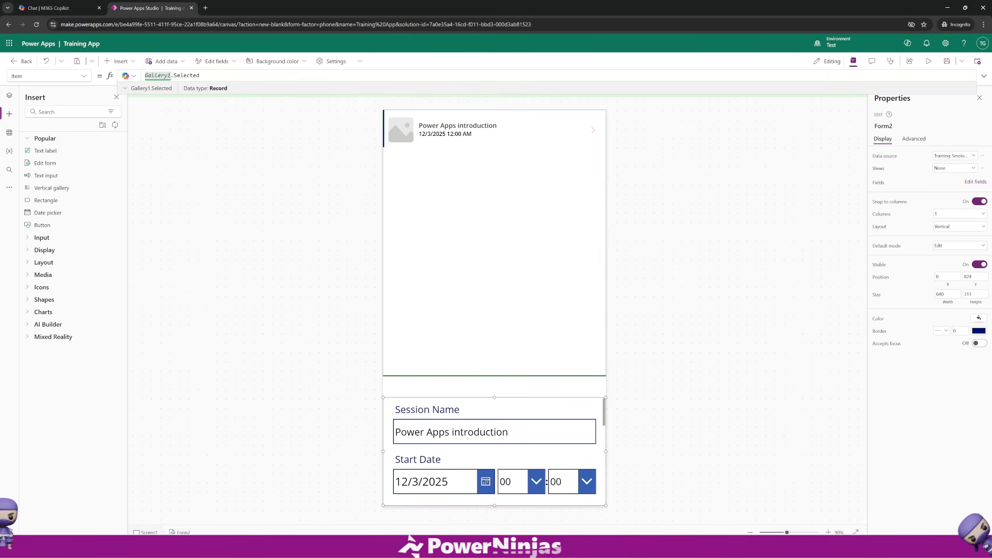
Shorten the gallery from its bottom edge so it no longer overlaps the form.
scroll(533, 473, down, 5)
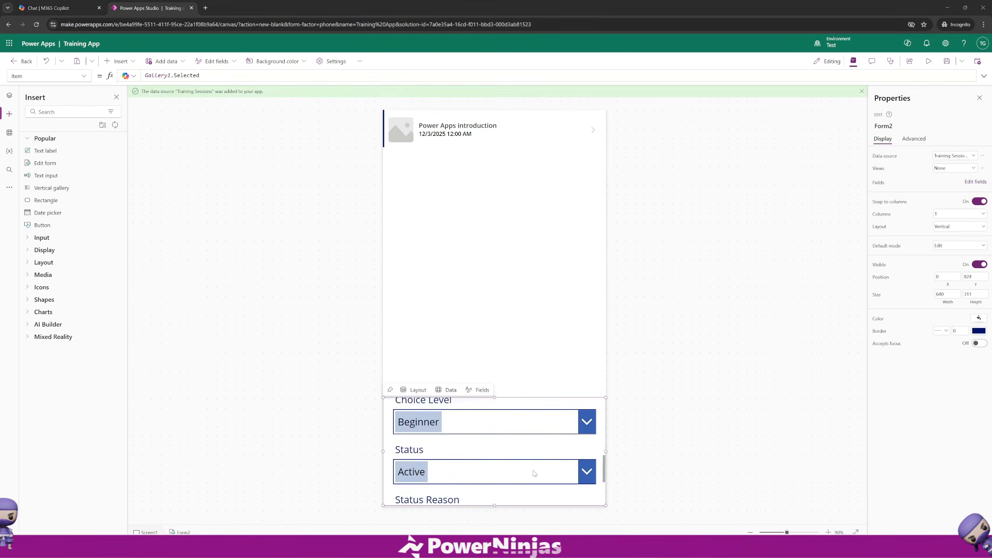
scroll(534, 474, down, 3)
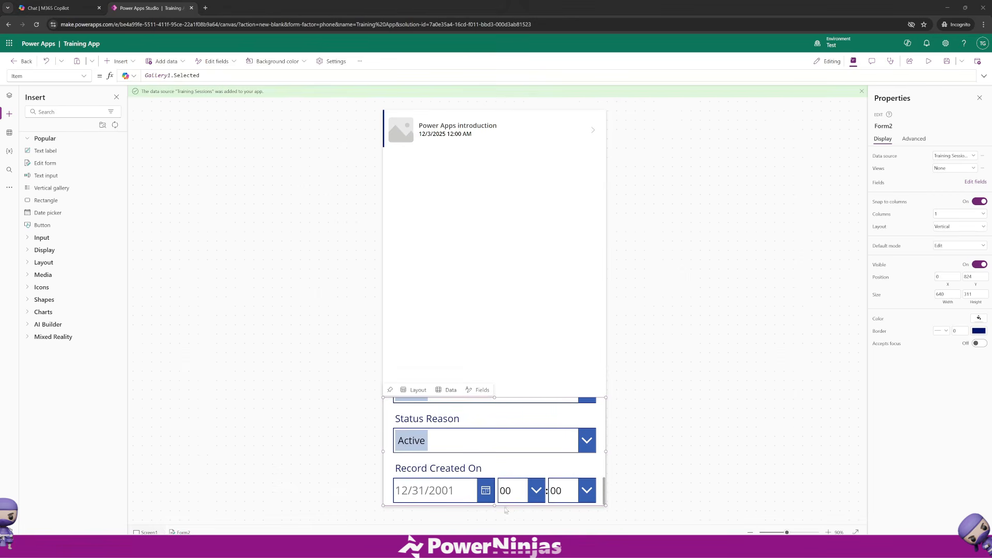
click(497, 359)
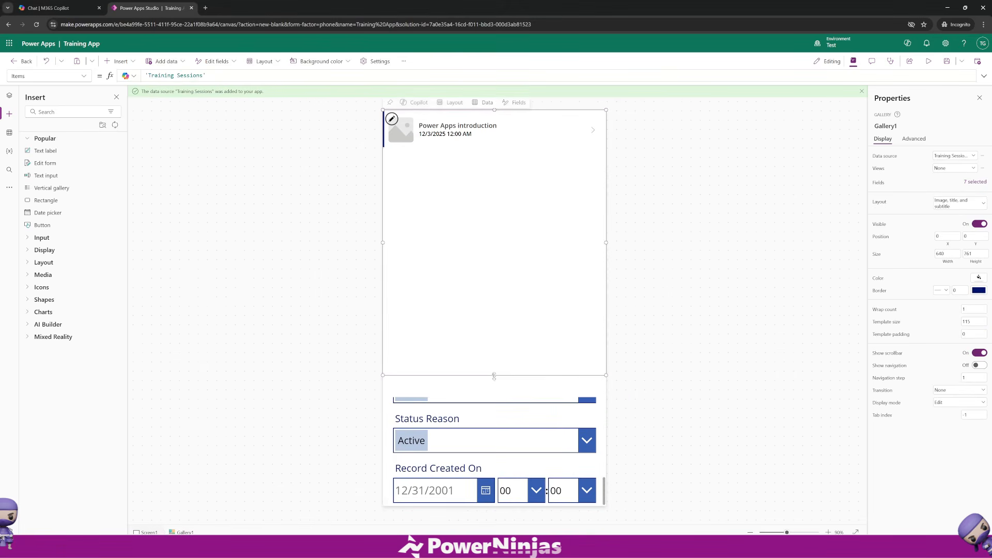
drag(495, 373, 496, 331)
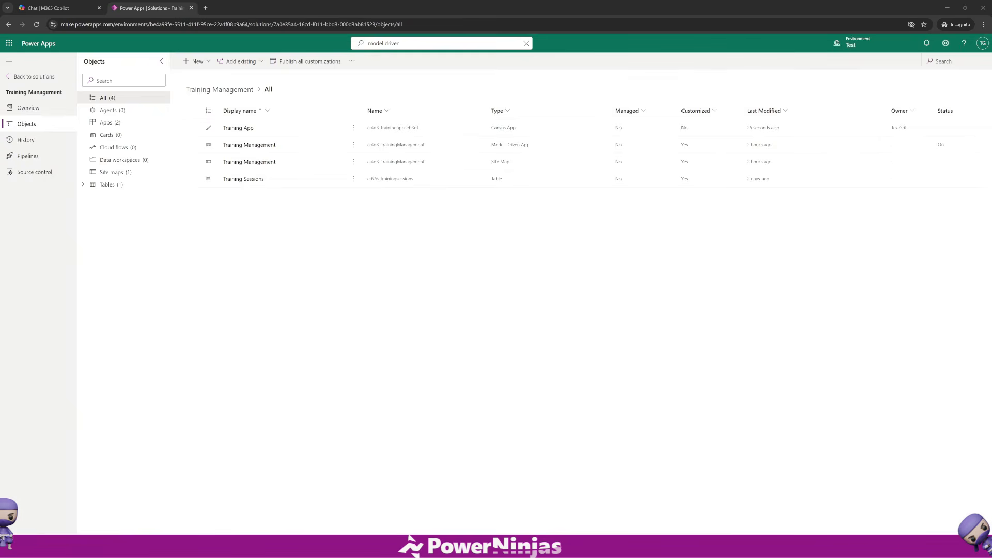